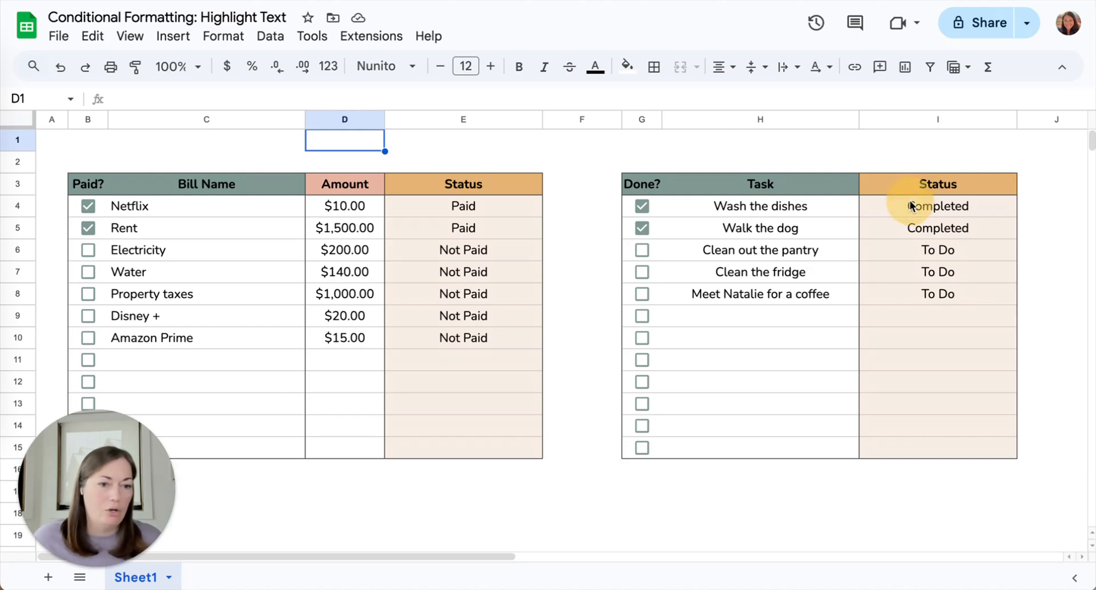
# - Create a conditional formatting rule for the task Status cells I4:I15 with the condition Text contains "To Do"
pyautogui.click(929, 206)
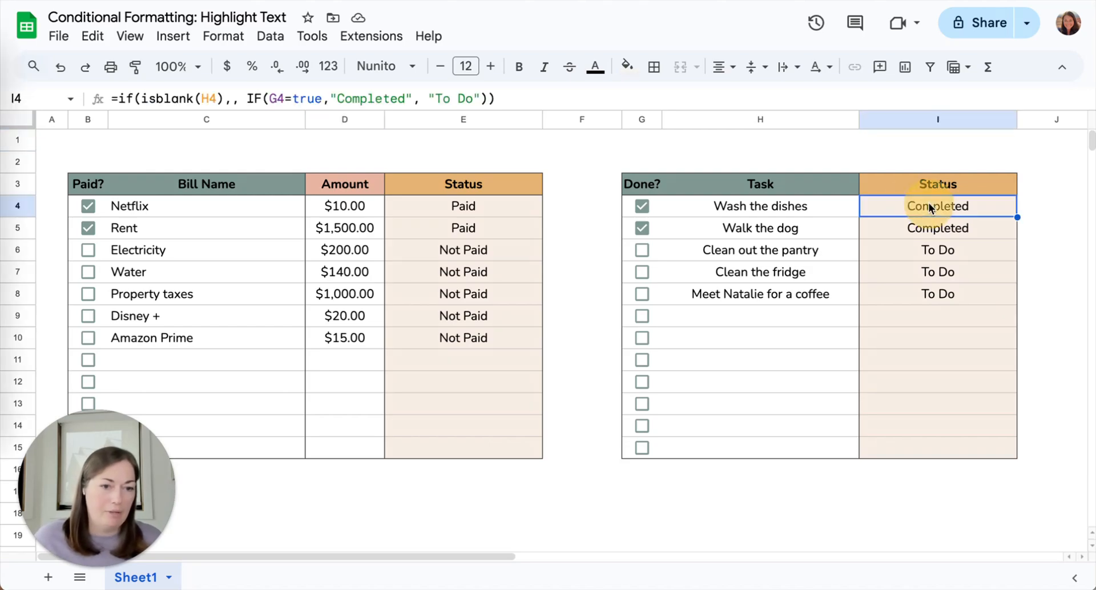
pyautogui.keyDown('shift'); pyautogui.click(956, 450); pyautogui.keyUp('shift')
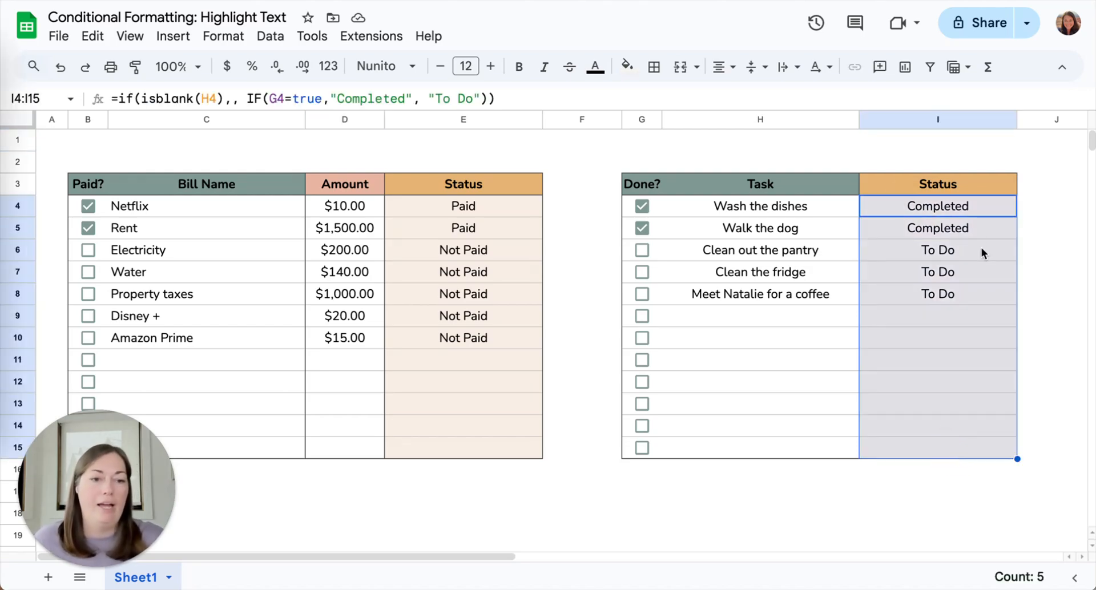
pyautogui.click(230, 38)
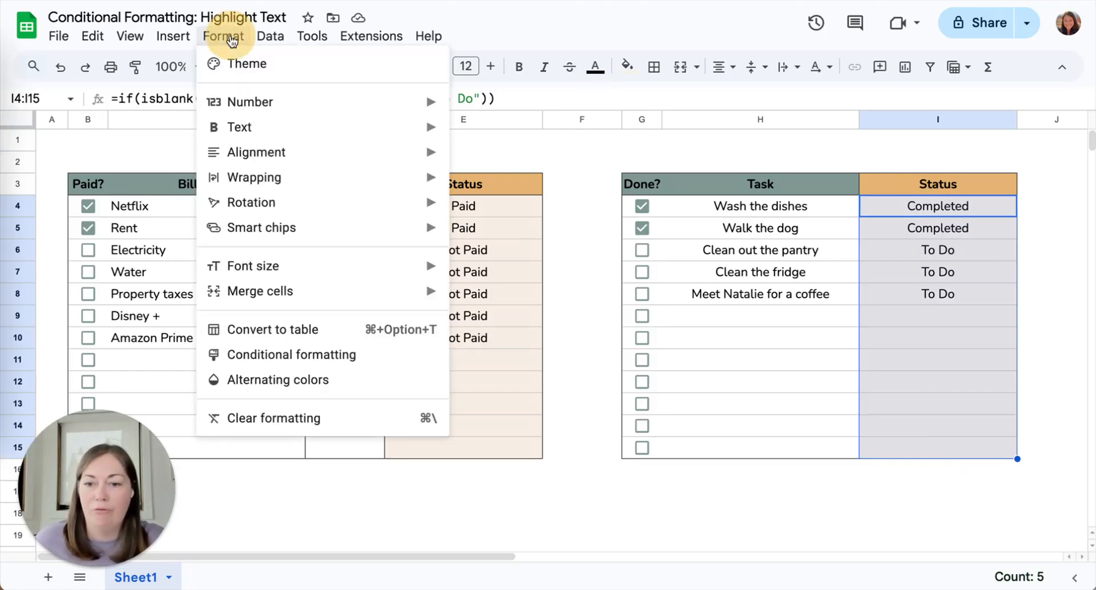
pyautogui.click(260, 355)
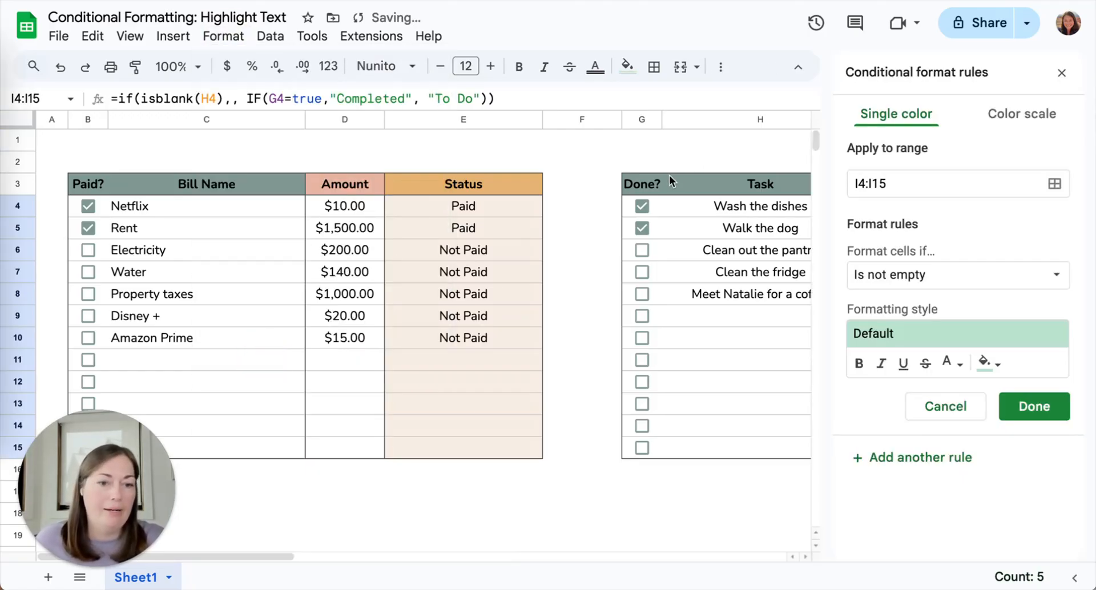
pyautogui.hscroll(8, 669, 176)
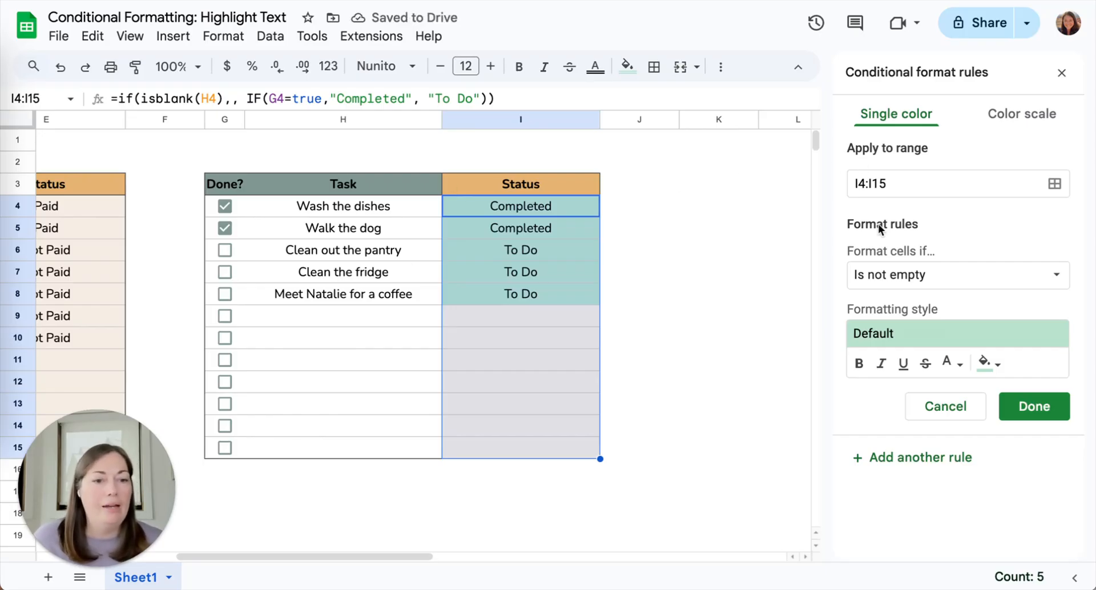
pyautogui.click(913, 278)
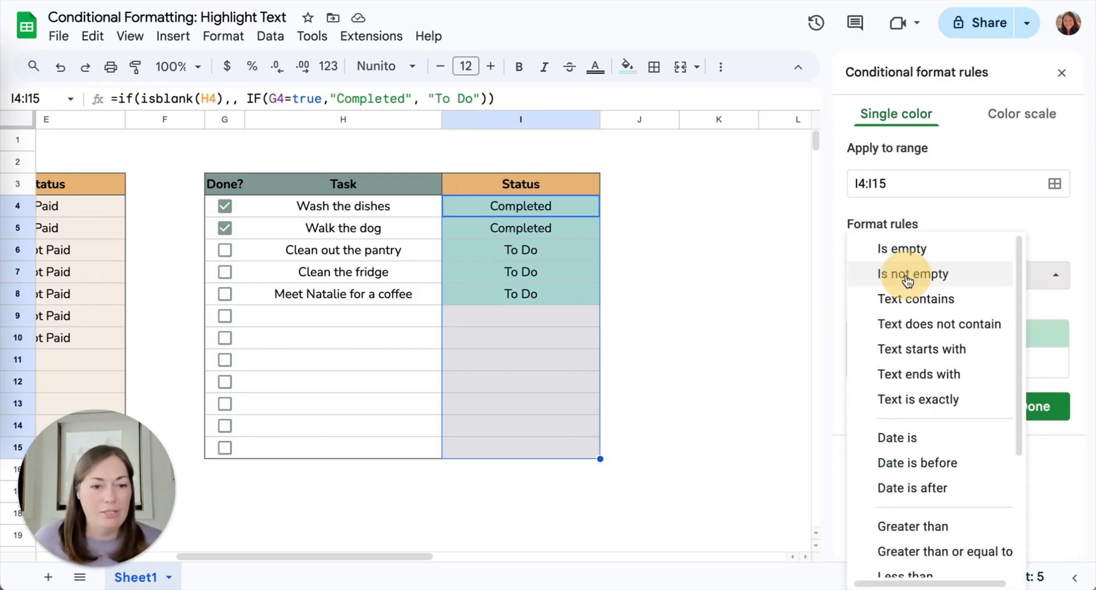
pyautogui.scroll(-1, 916, 437)
pyautogui.scroll(1, 899, 274)
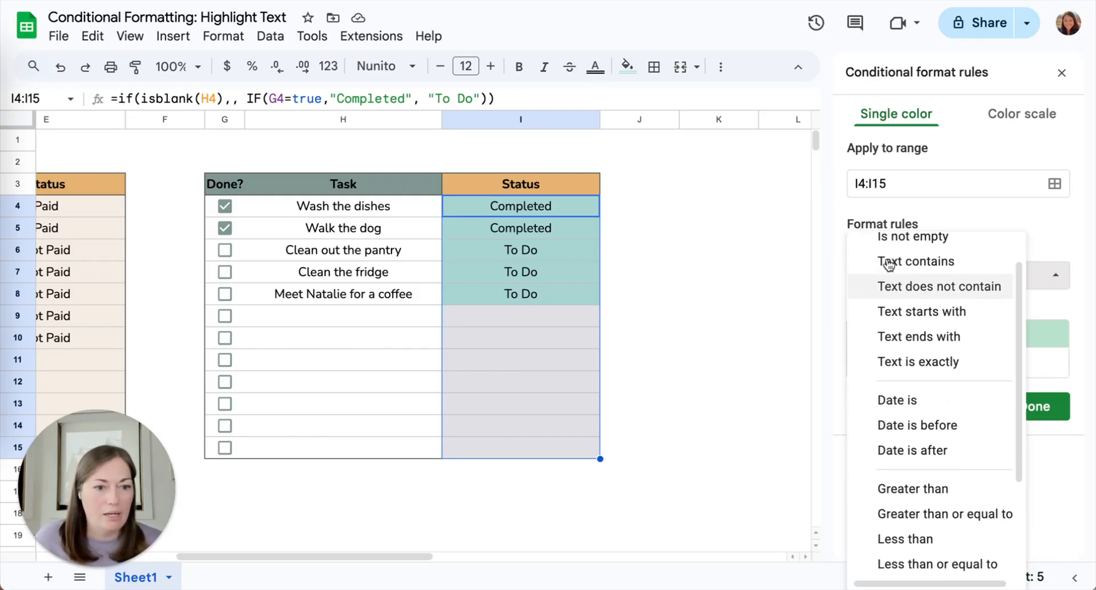
pyautogui.click(904, 278)
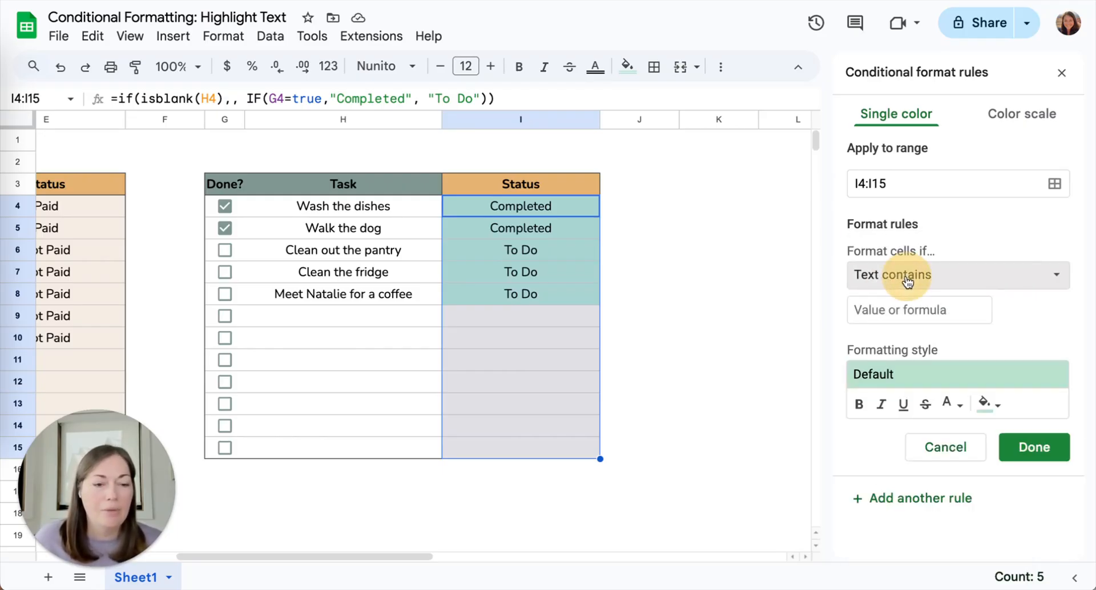
pyautogui.click(912, 315)
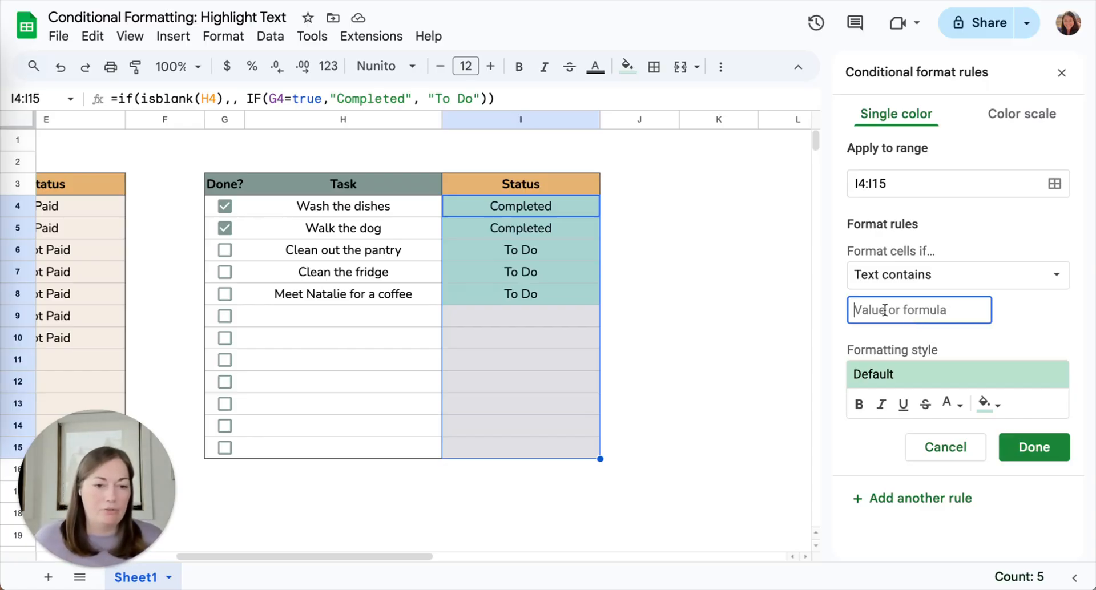
pyautogui.write('To Do')
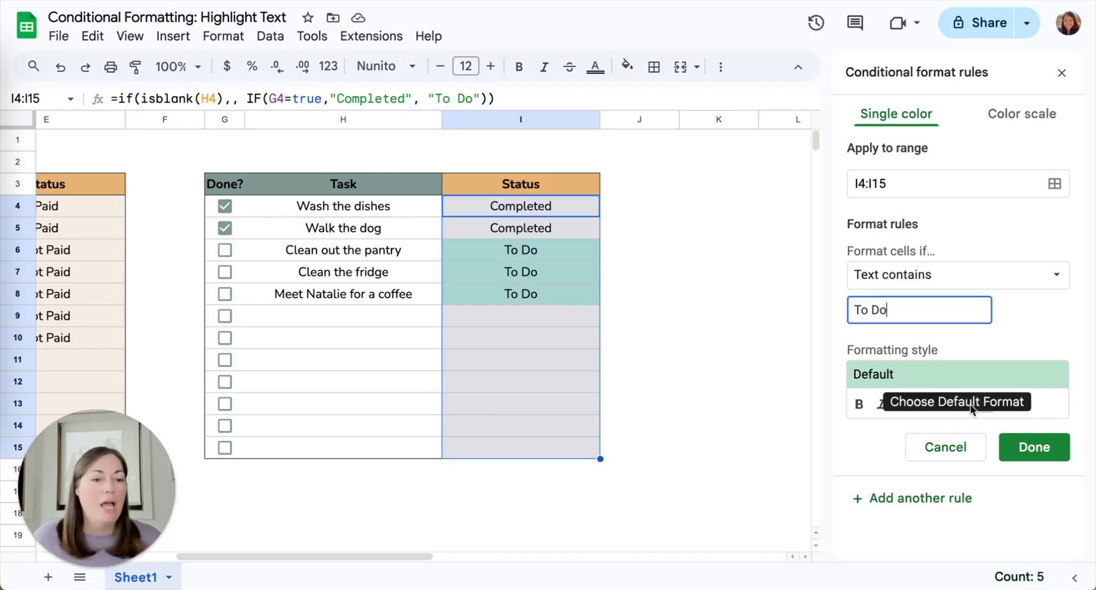
# - Give the "To Do" rule the custom orange fill and bold text, and save it
pyautogui.click(993, 405)
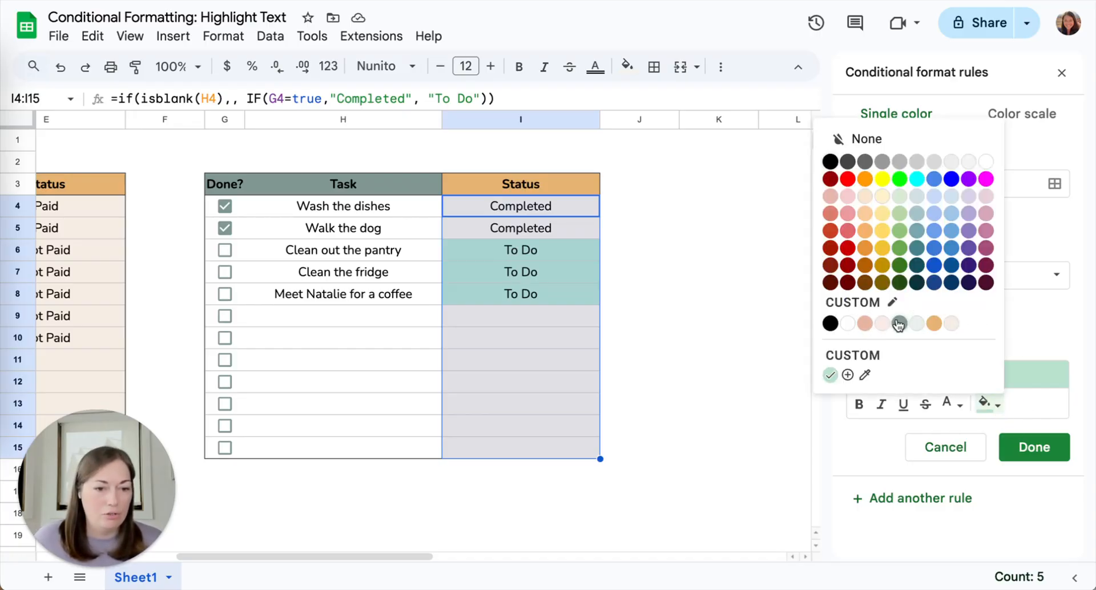
pyautogui.click(934, 323)
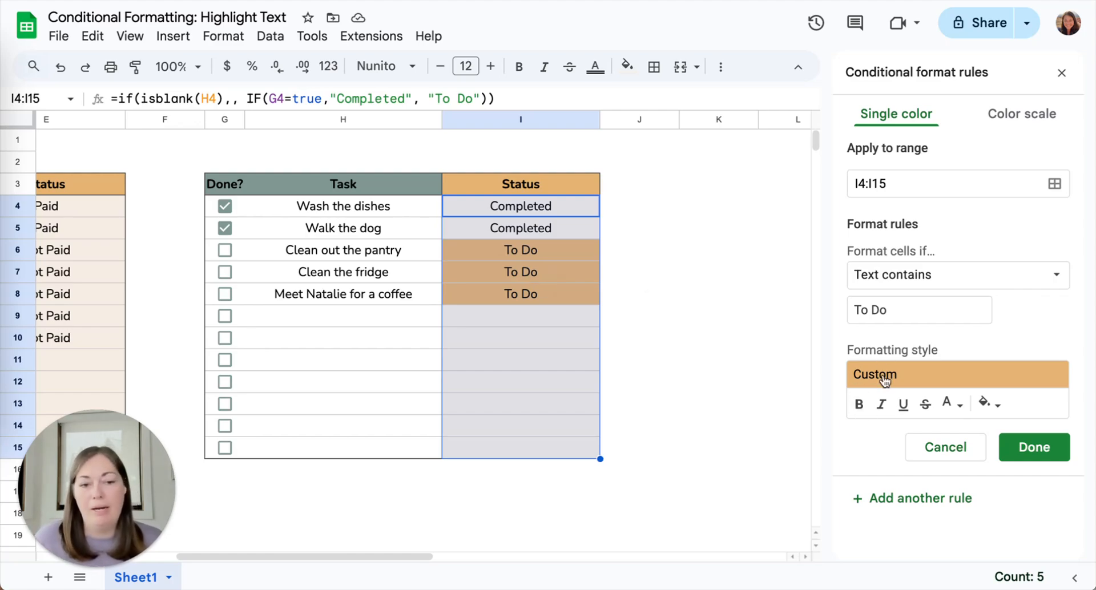
pyautogui.click(858, 404)
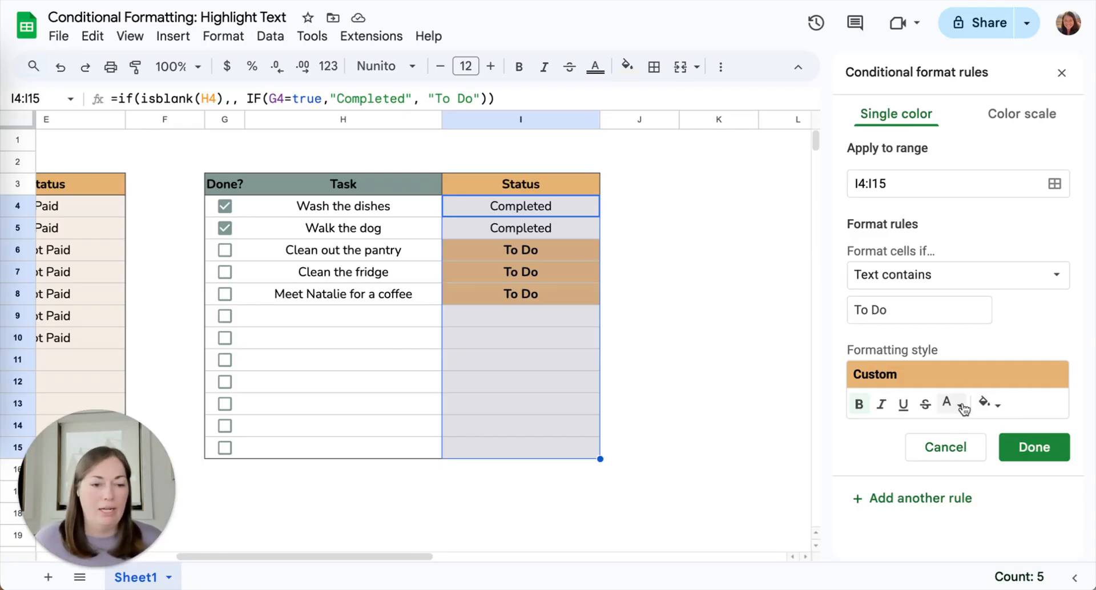
pyautogui.click(1034, 448)
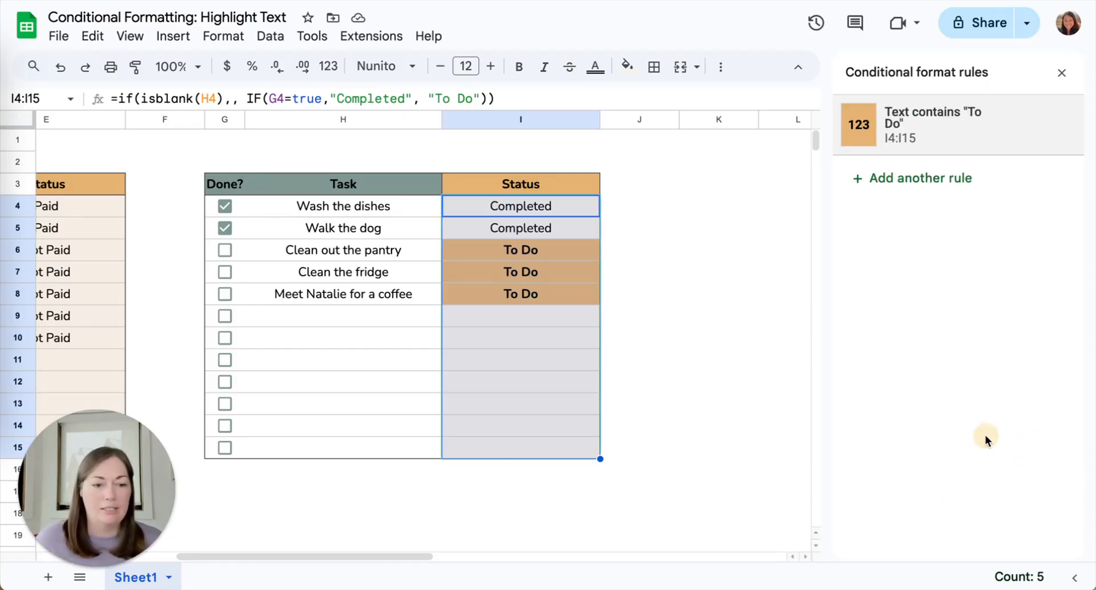
pyautogui.click(718, 251)
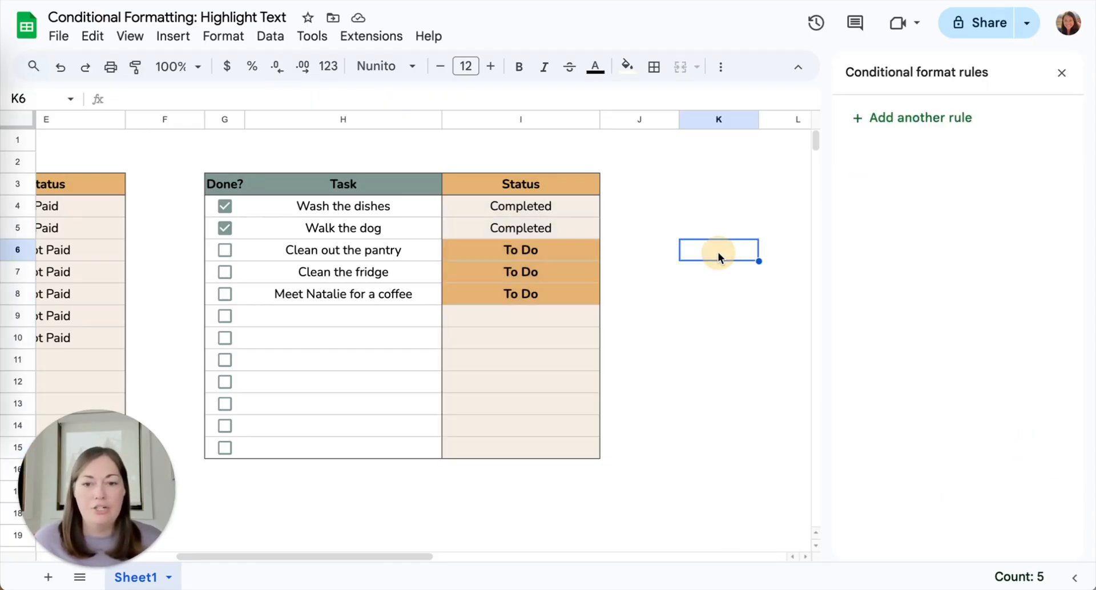
# - Test the rule by ticking and unticking the Done checkboxes for the pantry, fridge and coffee tasks
pyautogui.click(225, 250)
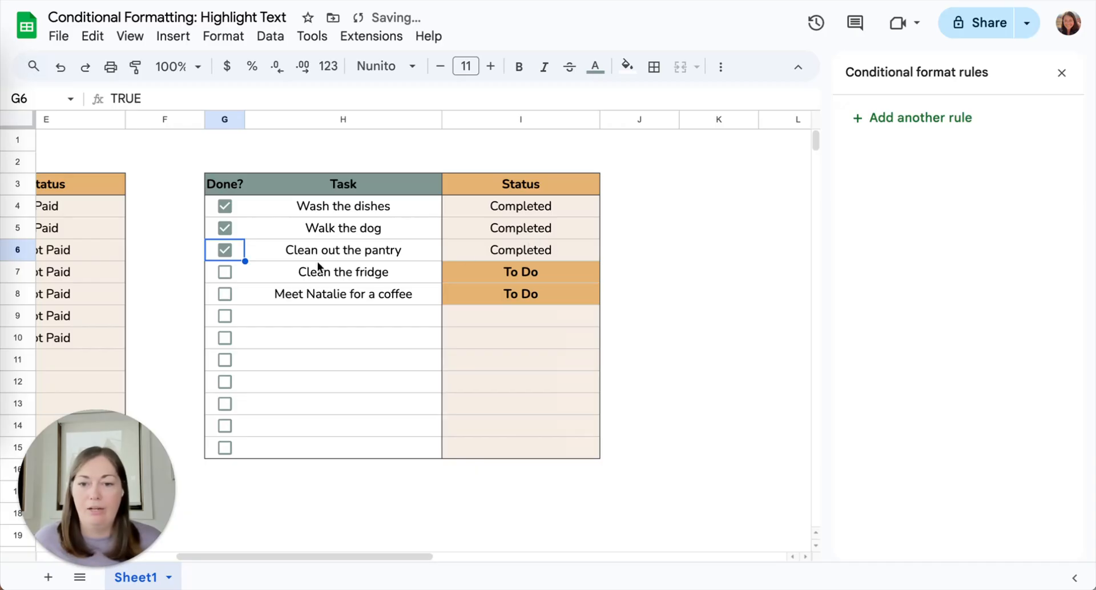
pyautogui.click(228, 270)
pyautogui.click(220, 298)
pyautogui.click(224, 296)
pyautogui.click(224, 272)
pyautogui.click(225, 248)
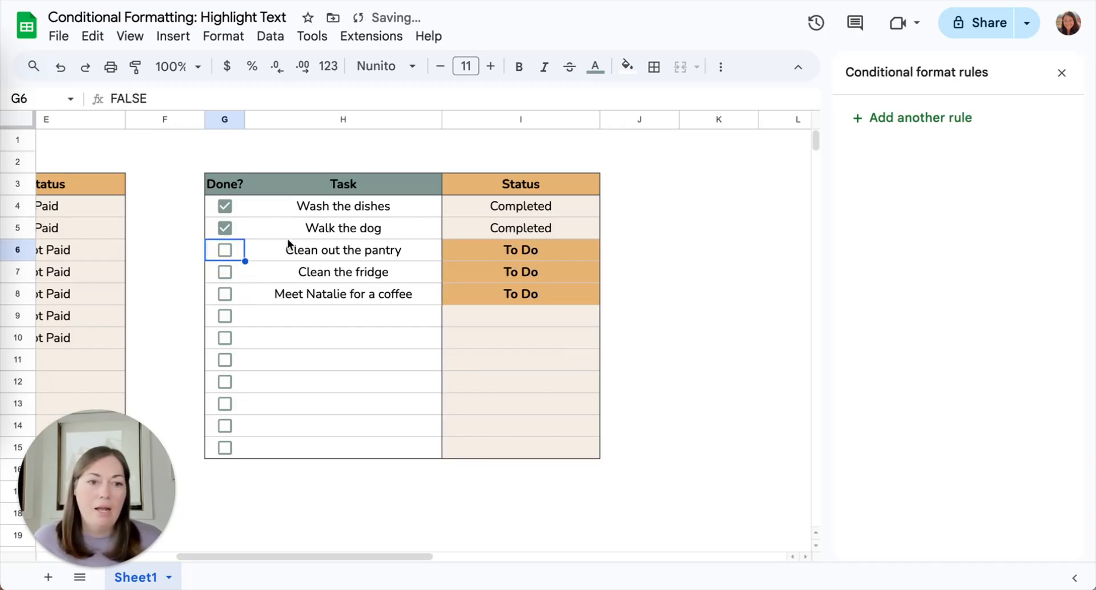
# - Start a new conditional formatting rule for the bill Status cells E4:E15
pyautogui.hscroll(-5, 287, 239)
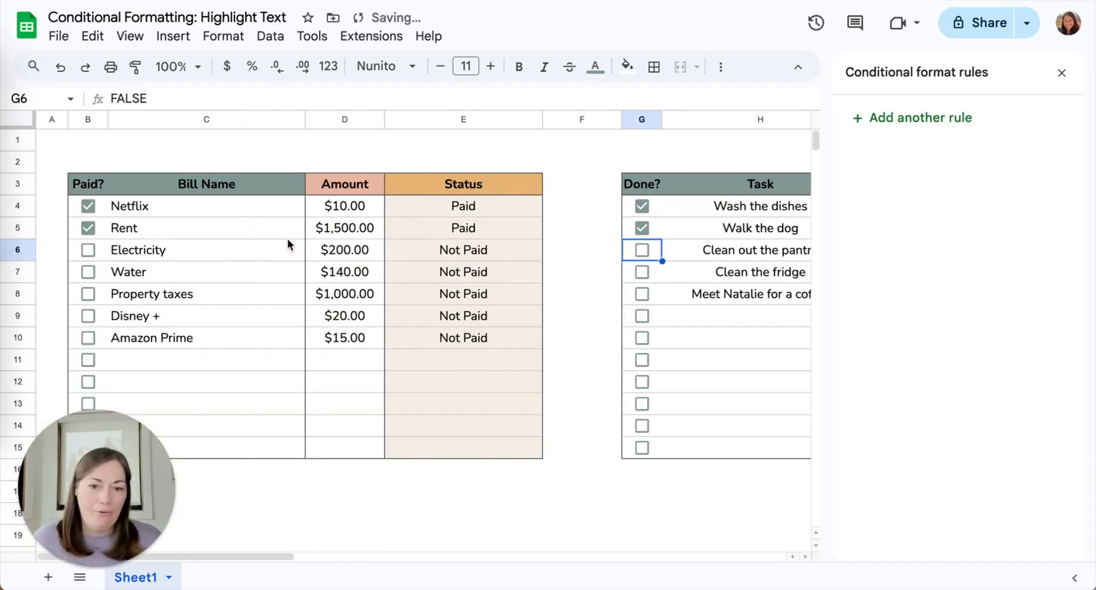
pyautogui.click(435, 203)
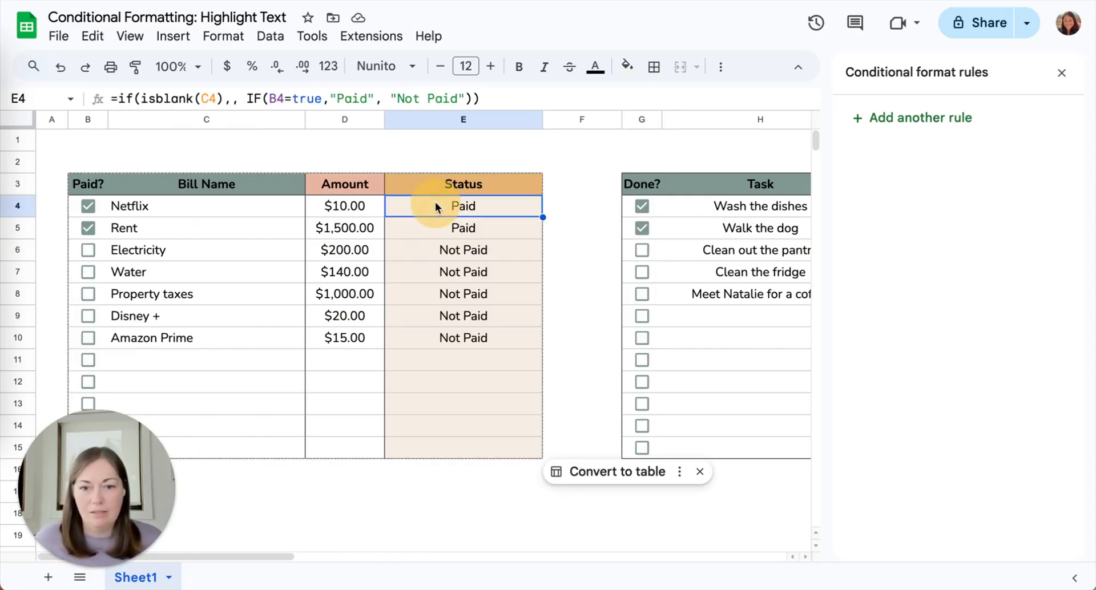
pyautogui.keyDown('shift'); pyautogui.click(448, 446); pyautogui.keyUp('shift')
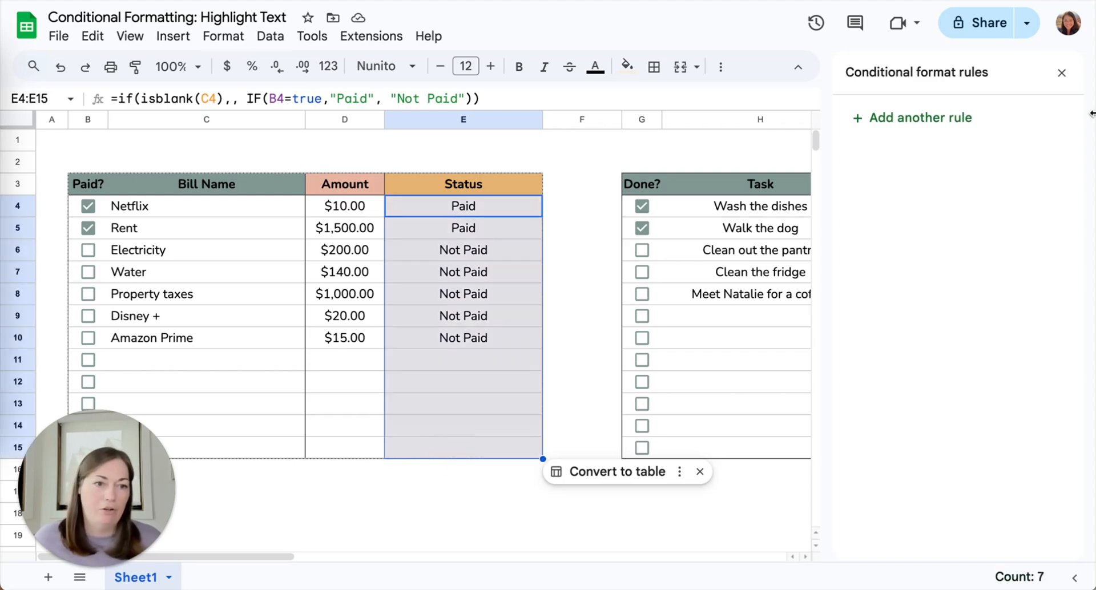
pyautogui.click(1061, 73)
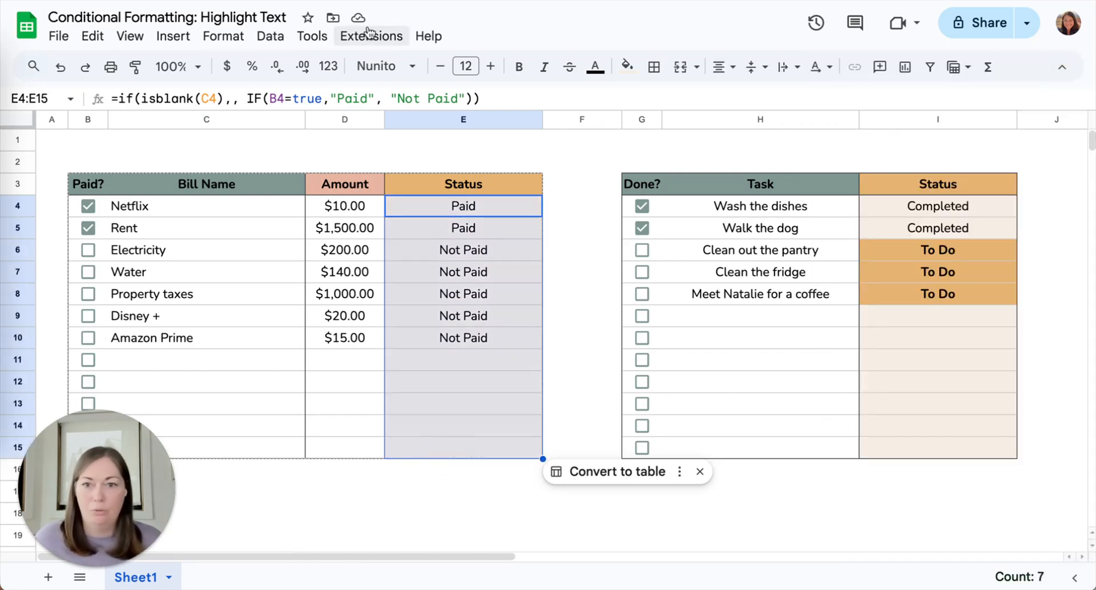
pyautogui.click(220, 36)
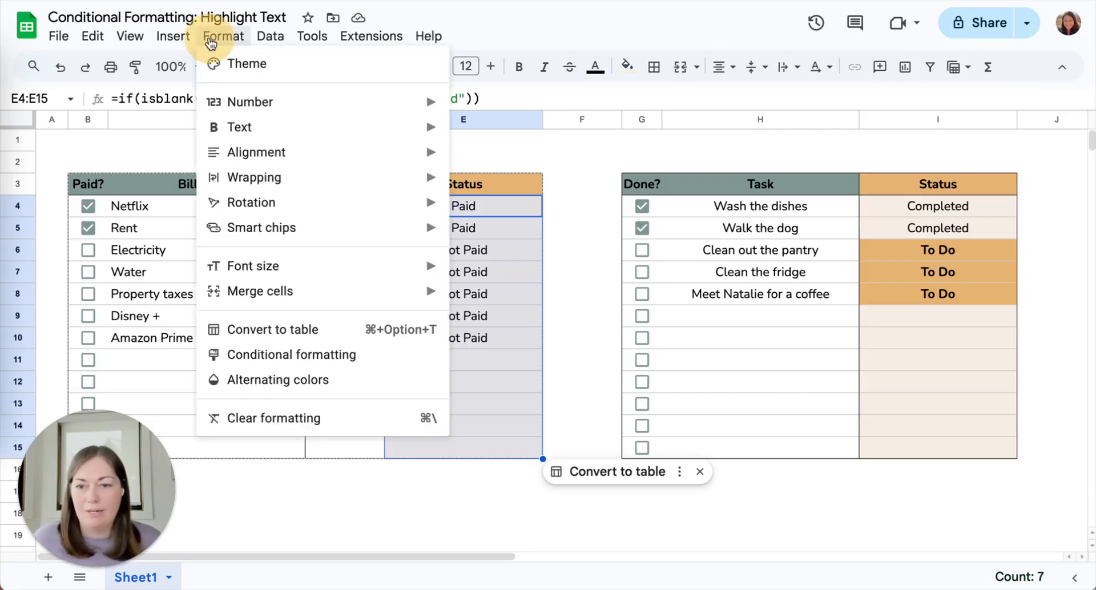
pyautogui.click(256, 355)
# - Set the rule's condition to Text contains with the value "Paid"
pyautogui.click(882, 273)
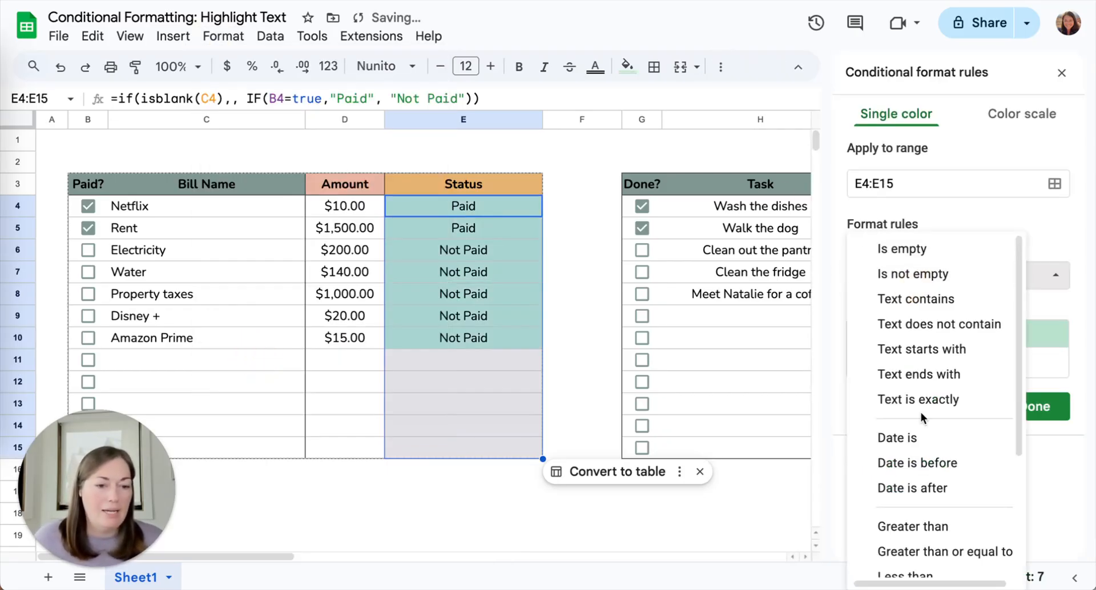
pyautogui.click(919, 298)
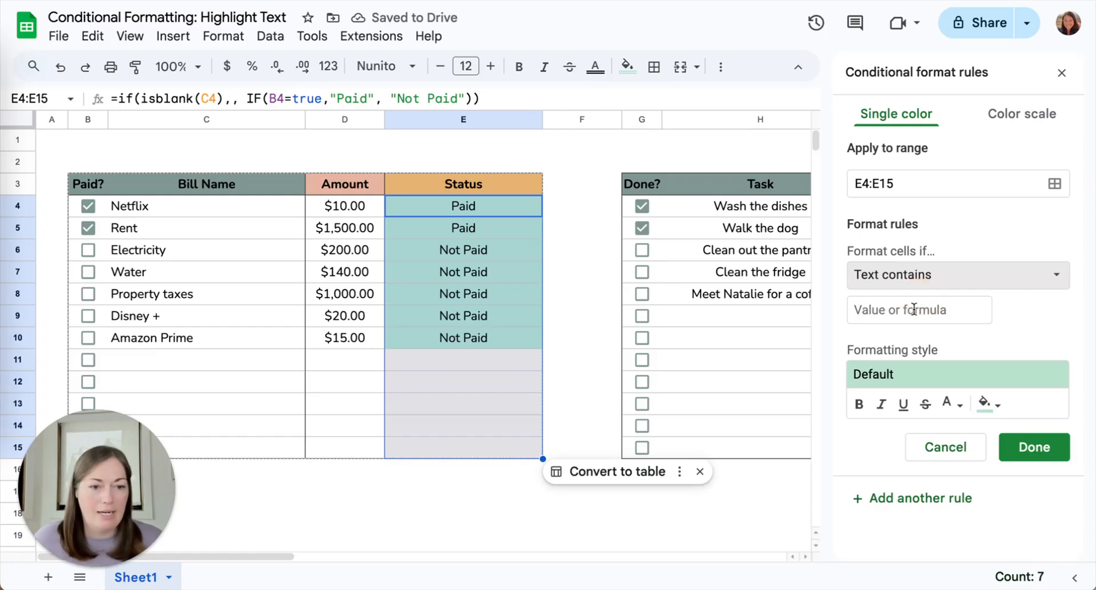
pyautogui.click(920, 303)
pyautogui.write('Piad')
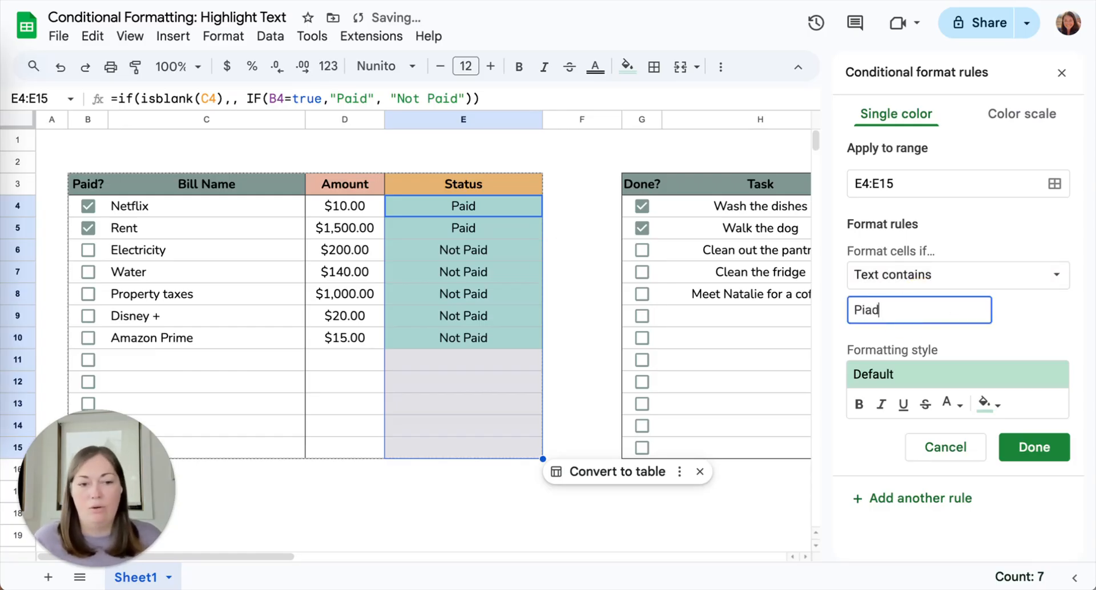
pyautogui.press('BackSpace')
pyautogui.press('BackSpace')
pyautogui.press('BackSpace')
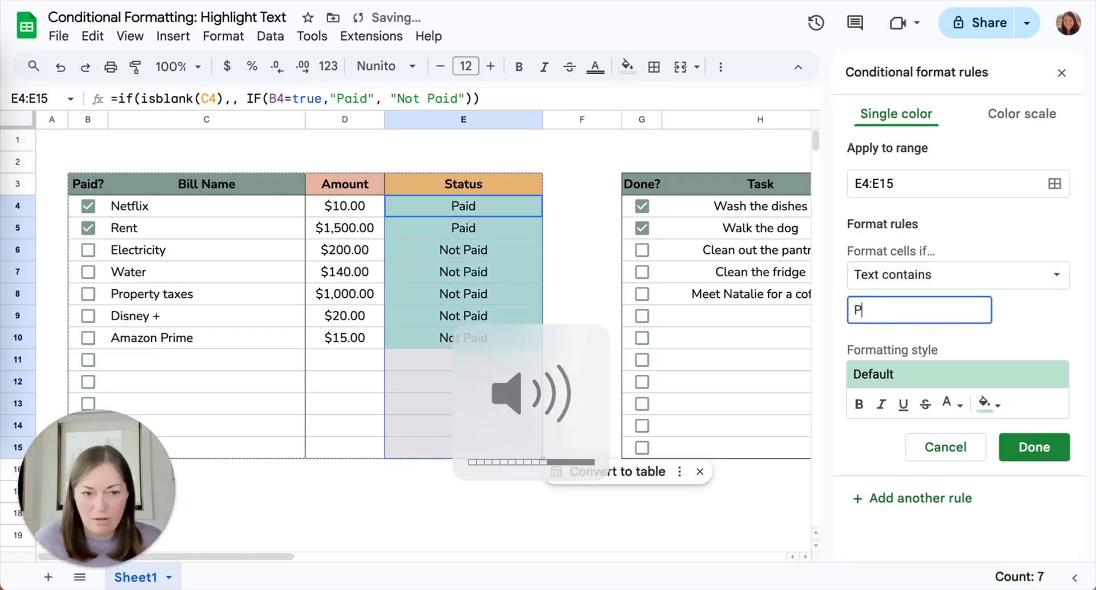
pyautogui.write('aid')
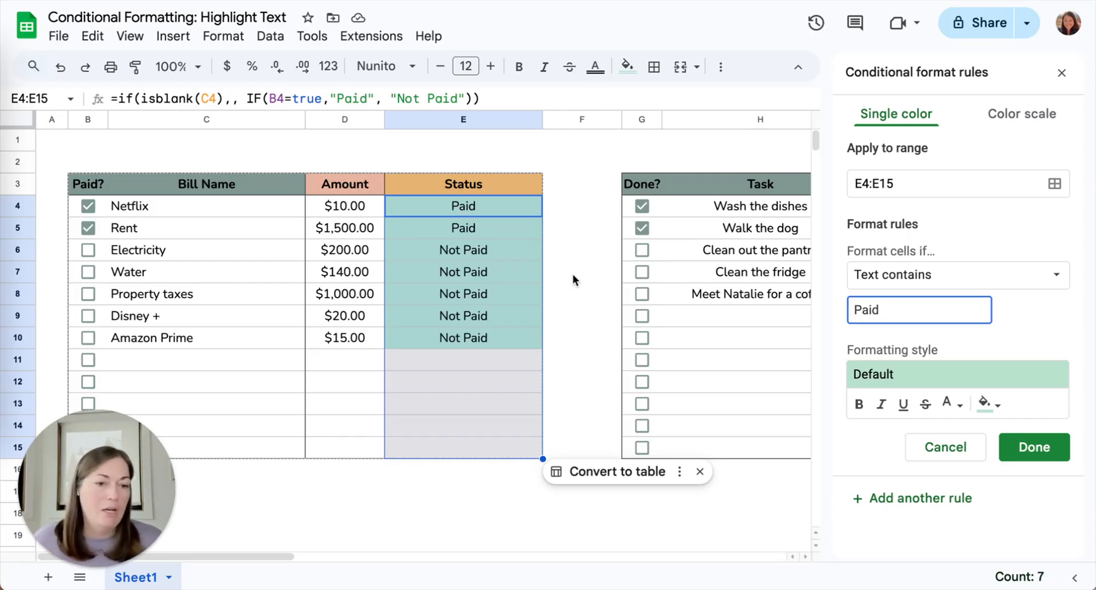
# - Switch the "Paid" rule's condition to Text is exactly, apply the custom pale green fill, and save the rule
pyautogui.click(913, 276)
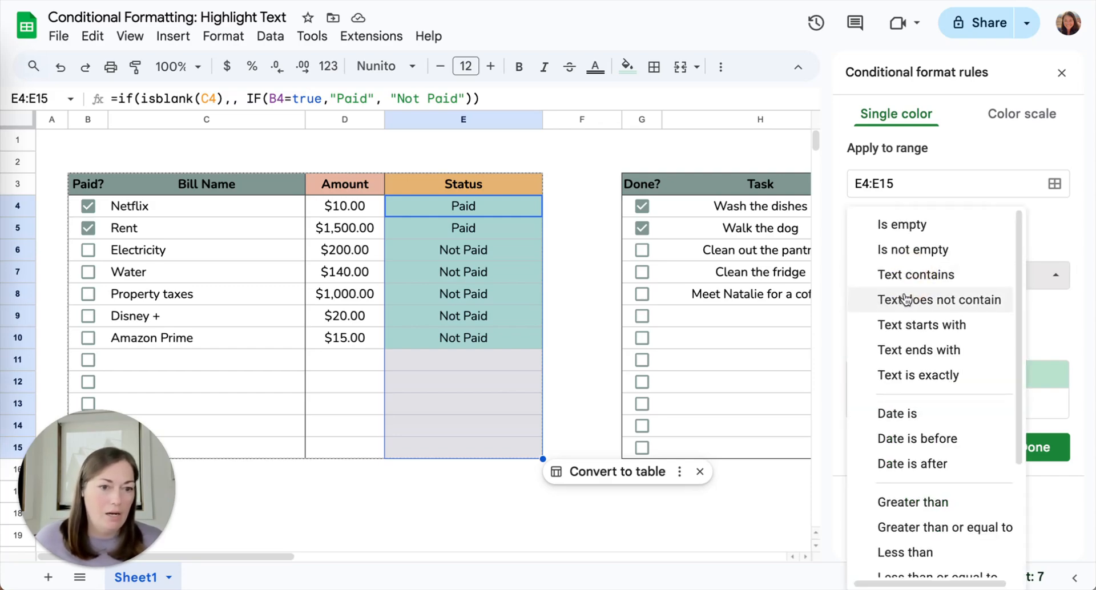
pyautogui.click(935, 381)
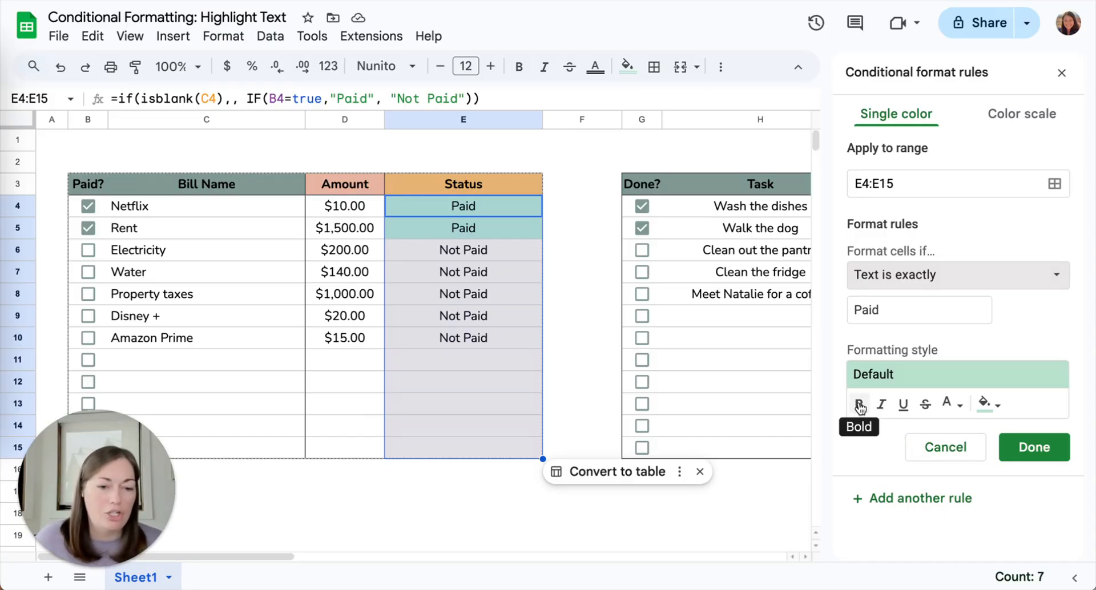
pyautogui.click(987, 403)
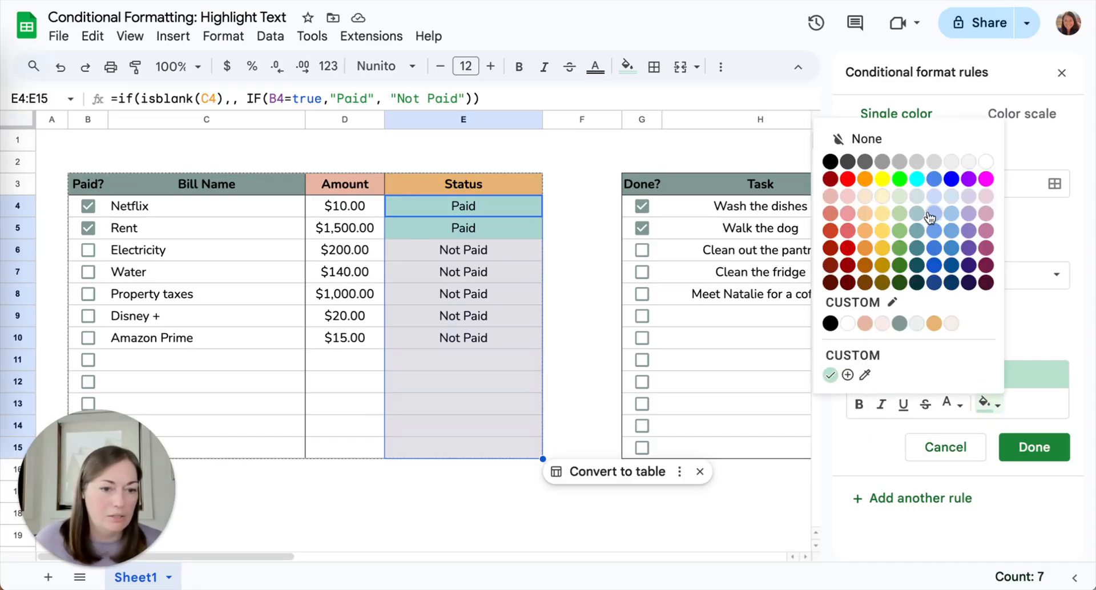
pyautogui.click(917, 324)
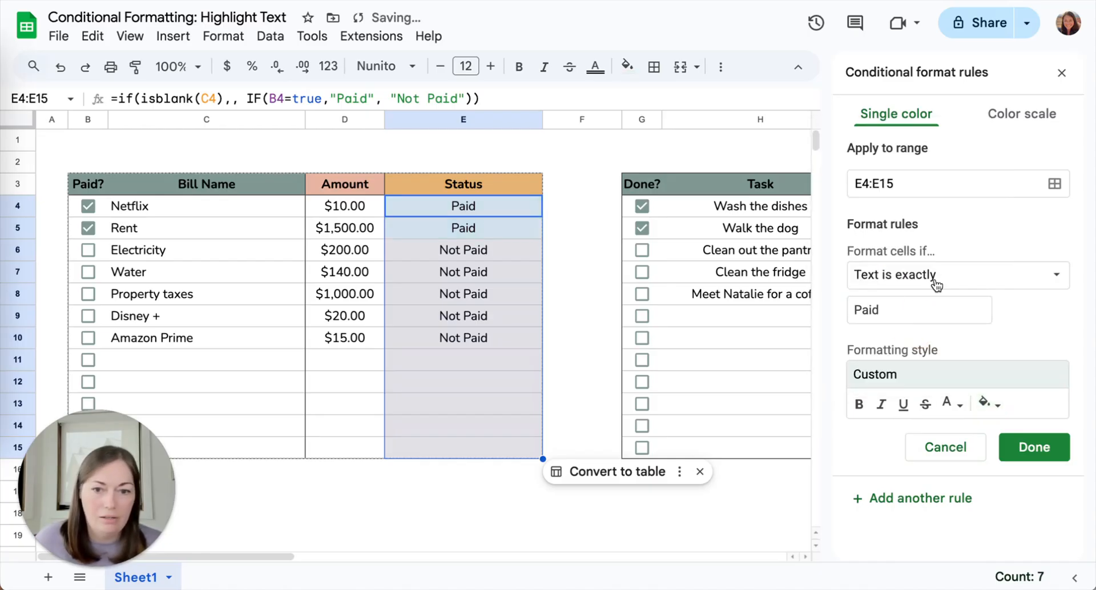
pyautogui.click(1017, 448)
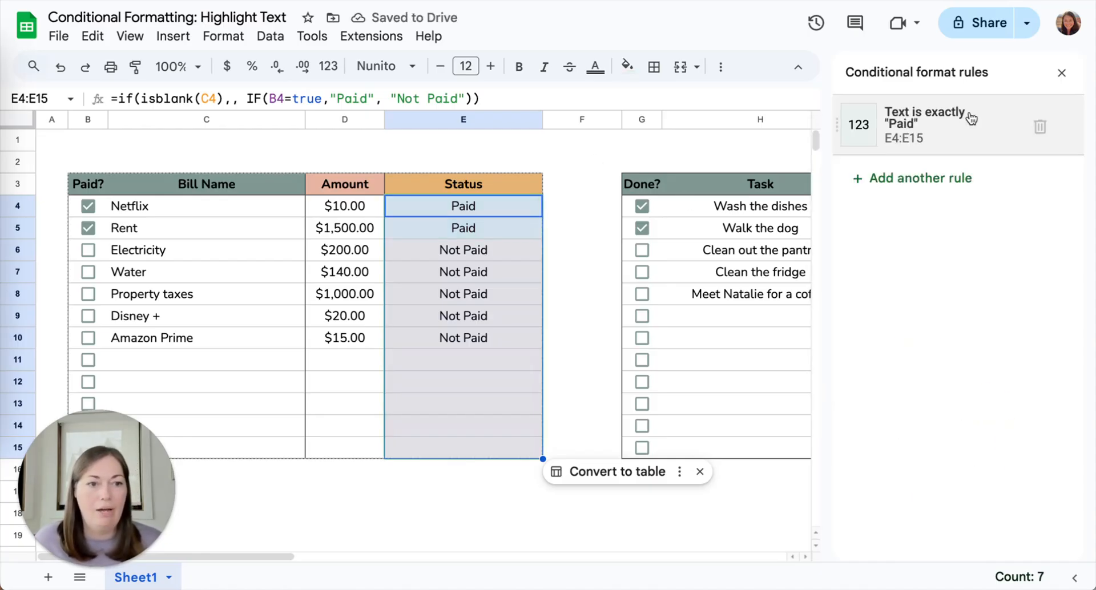
pyautogui.click(1062, 73)
# - Mark the Electricity bill as paid and select the Netflix Status cell E4
pyautogui.click(589, 164)
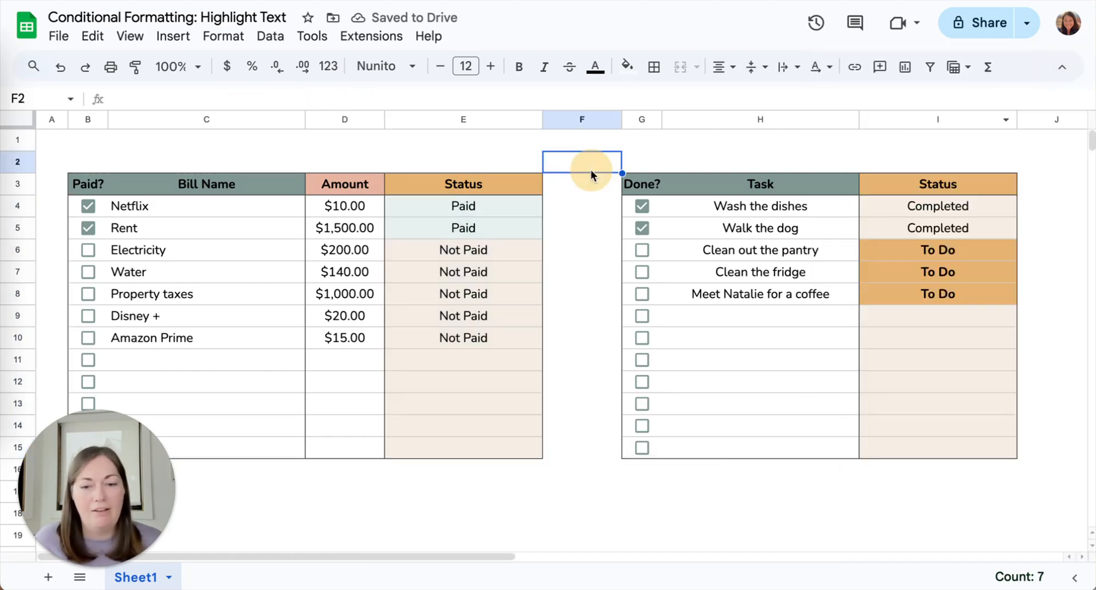
pyautogui.click(88, 250)
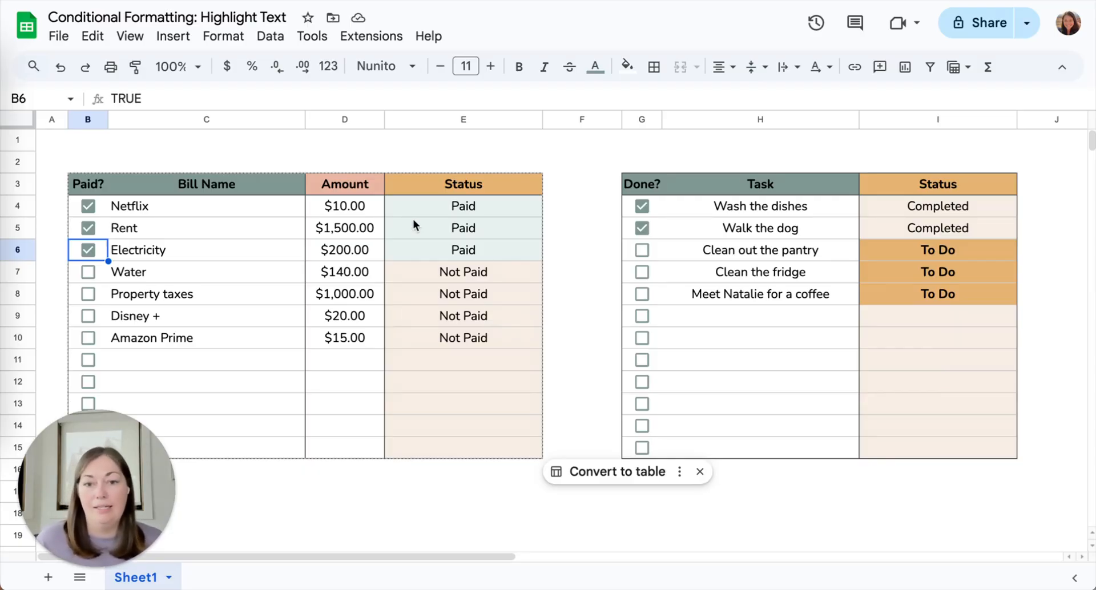
pyautogui.click(474, 208)
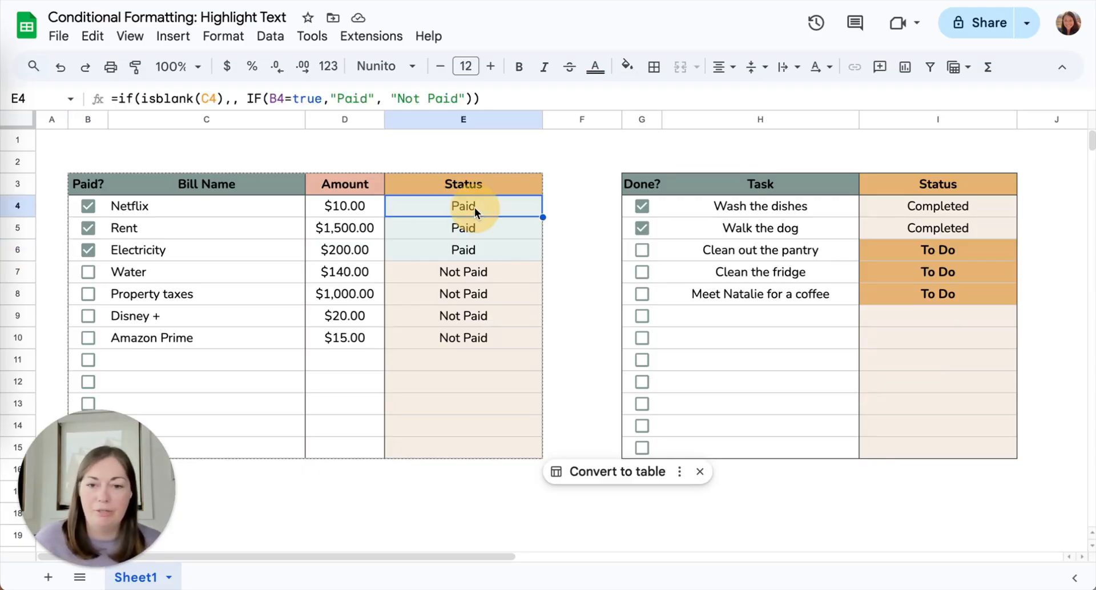
# - Delete the "Paid" conditional formatting rule from the bill Status cells E4:E15
pyautogui.click(223, 36)
pyautogui.click(285, 355)
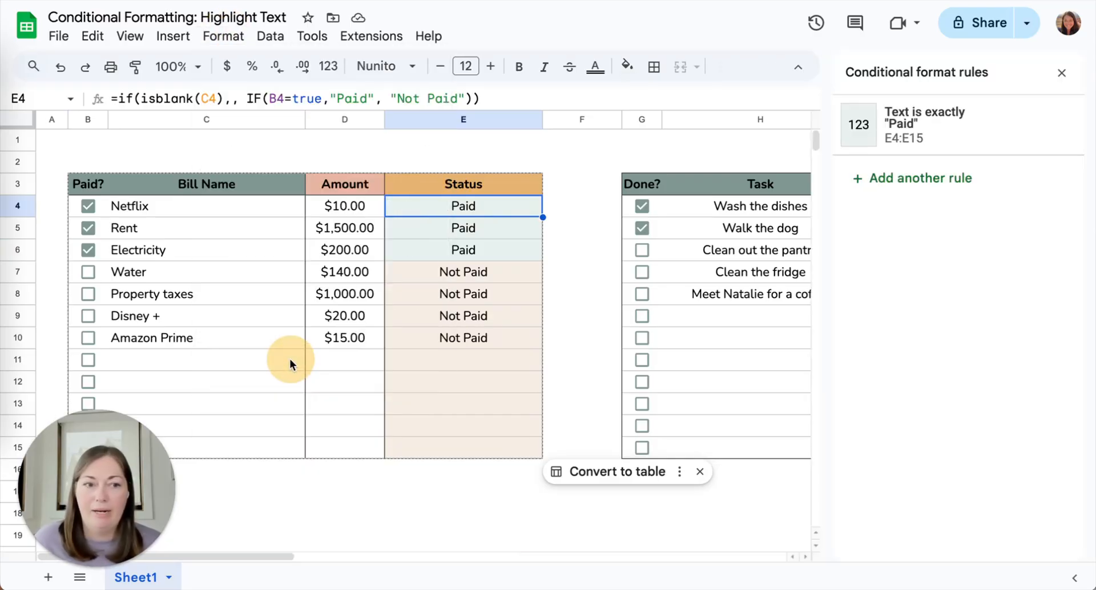
pyautogui.click(1043, 127)
# - Delete the "To Do" conditional formatting rule from the task Status cells I4:I15 and close the rules
pyautogui.hscroll(5, 738, 217)
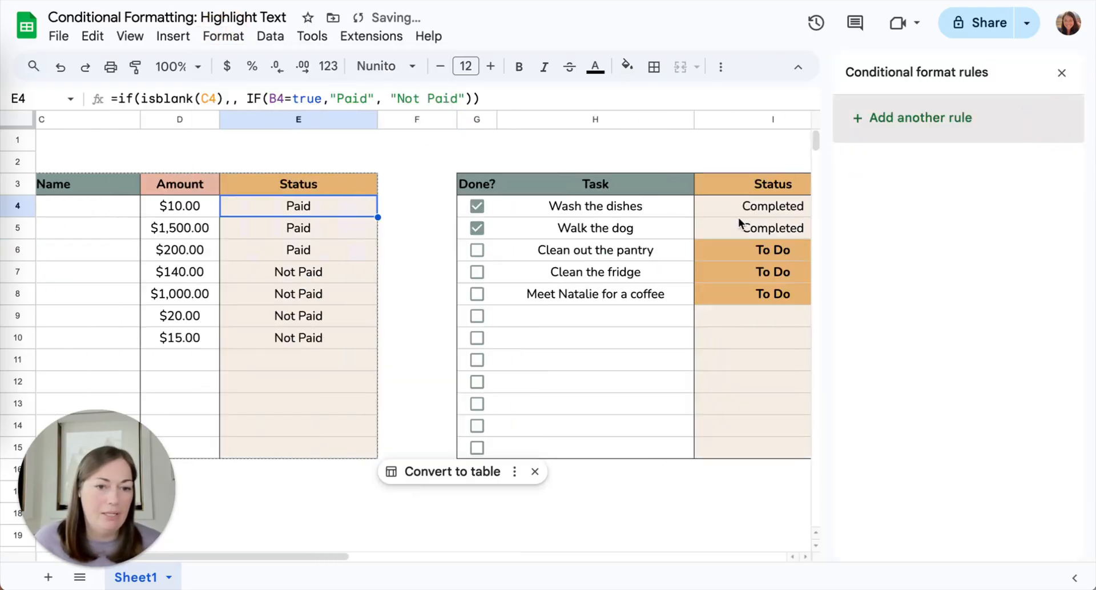
pyautogui.click(600, 212)
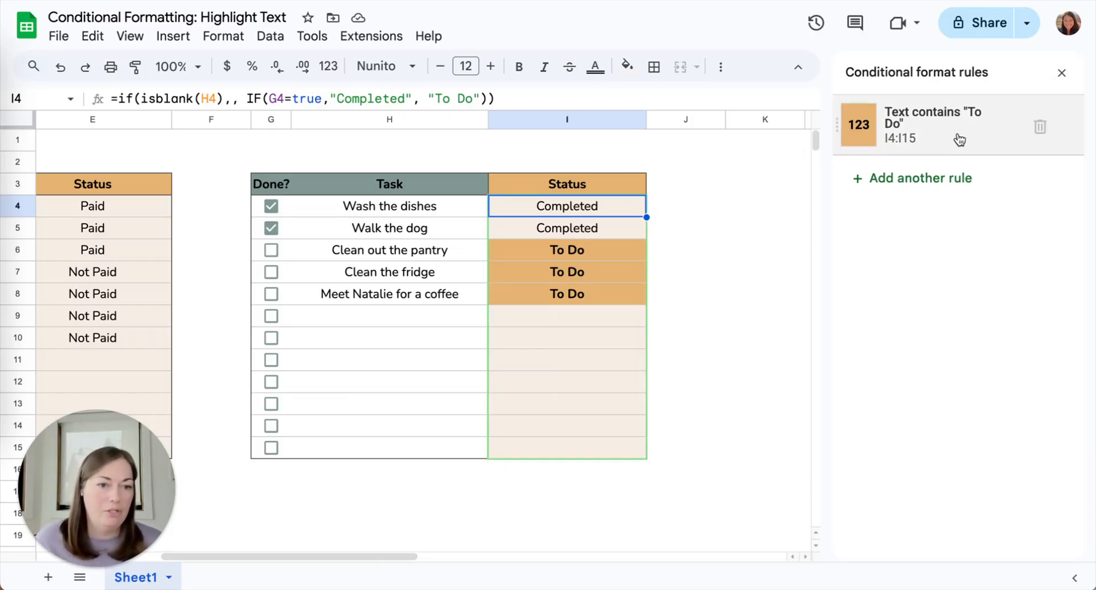
pyautogui.click(1039, 127)
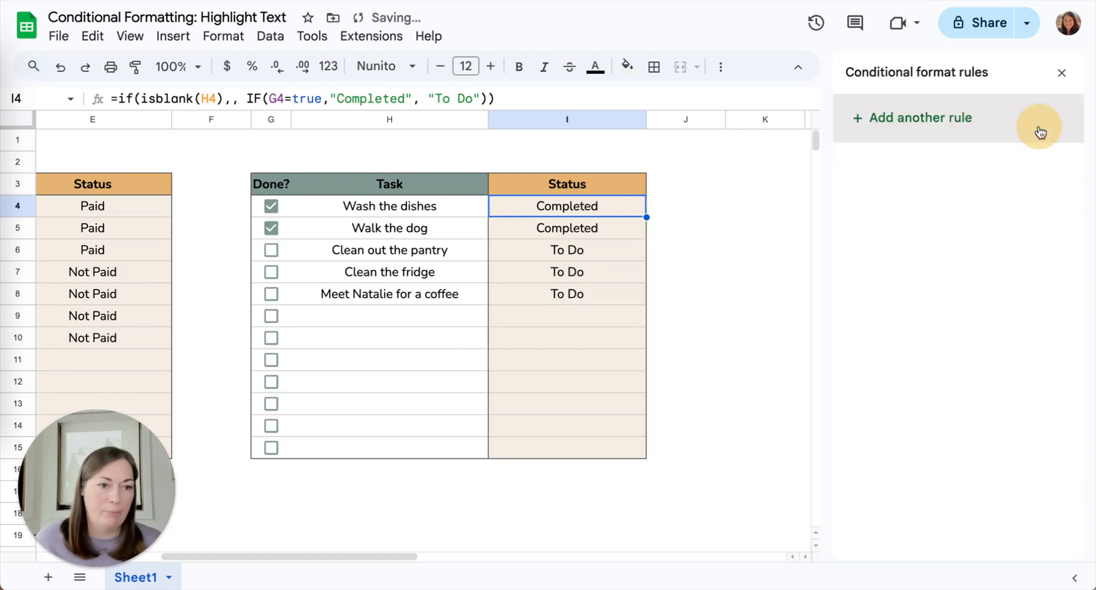
pyautogui.click(1062, 74)
pyautogui.hscroll(-5, 374, 238)
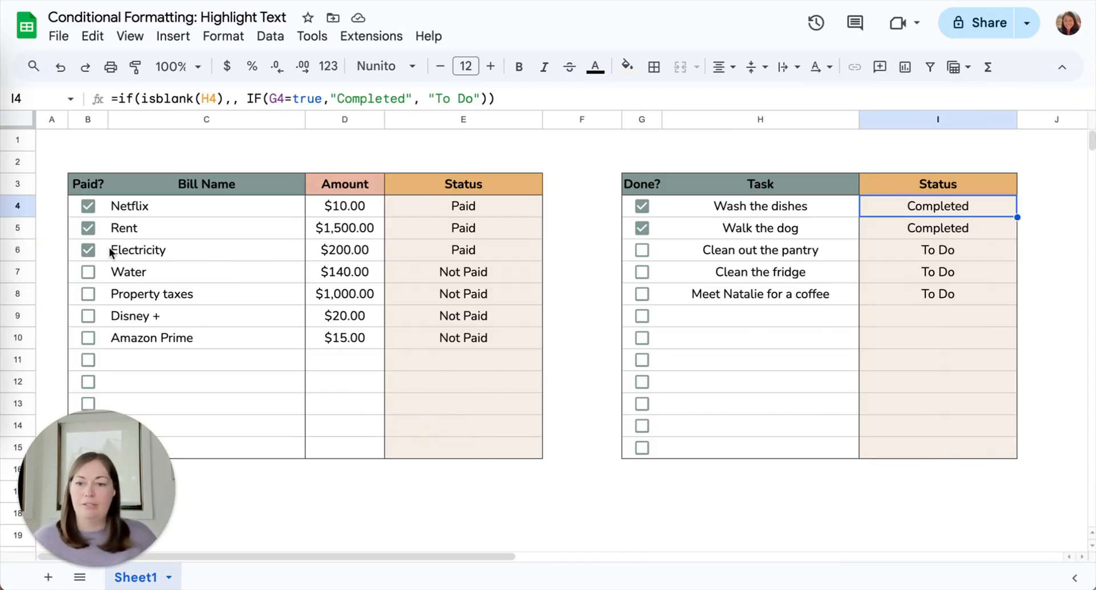
# - Start a new conditional formatting rule for the whole bill table body, B4:E15
pyautogui.click(101, 205)
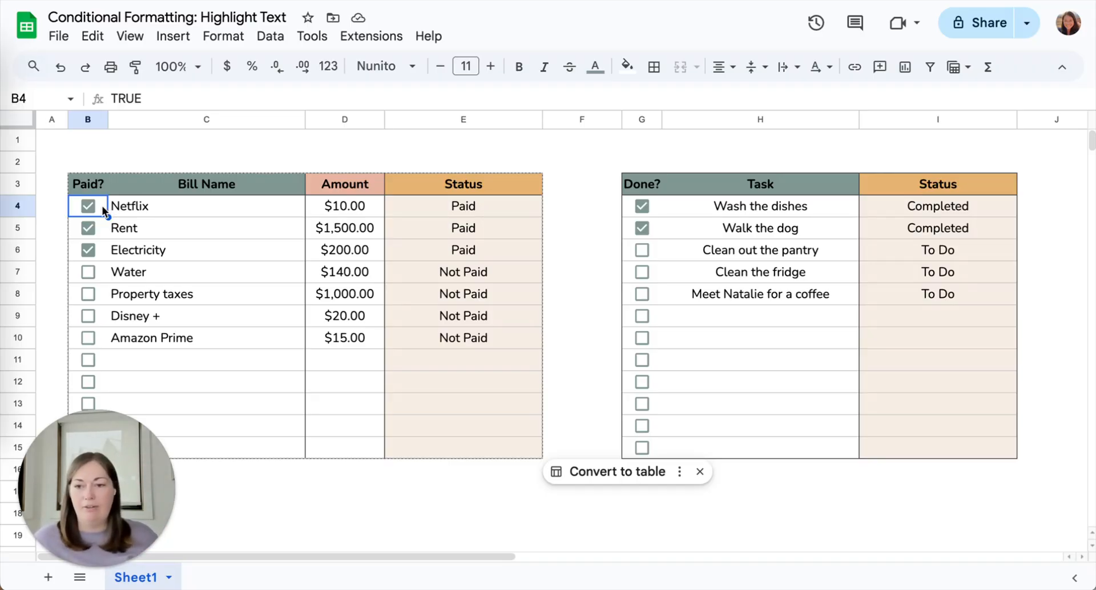
pyautogui.keyDown('shift'); pyautogui.click(496, 446); pyautogui.keyUp('shift')
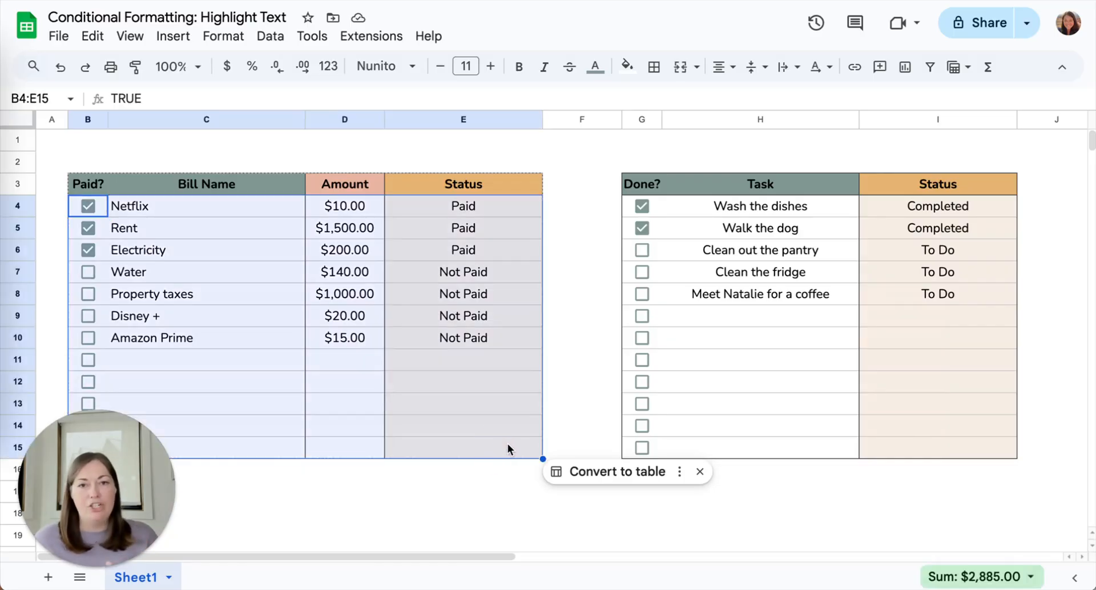
pyautogui.scroll(-1, 433, 389)
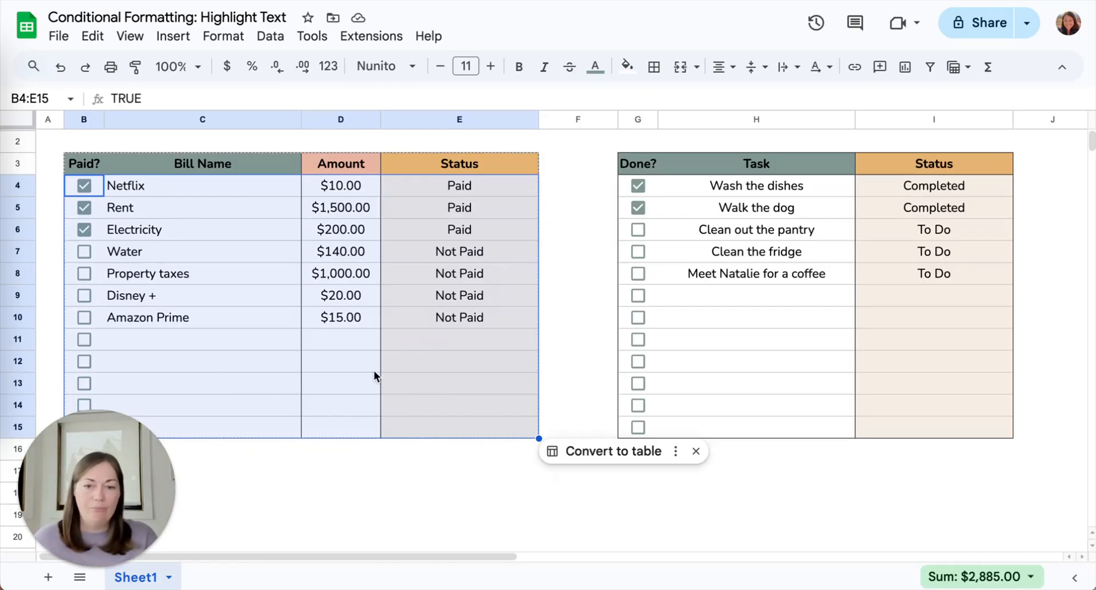
pyautogui.scroll(1, 374, 371)
pyautogui.click(223, 36)
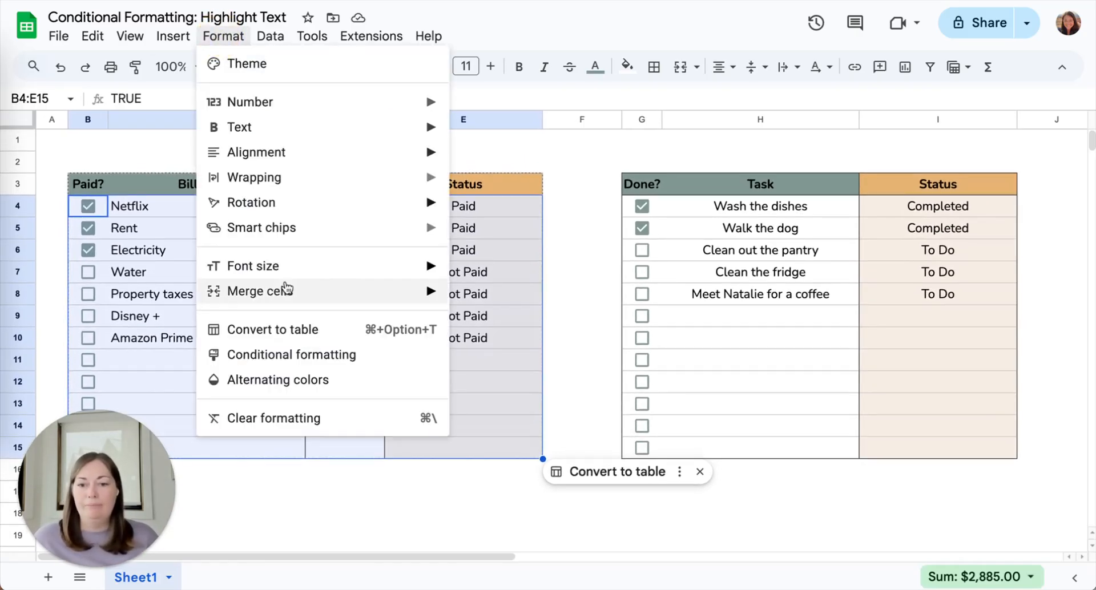
pyautogui.click(288, 352)
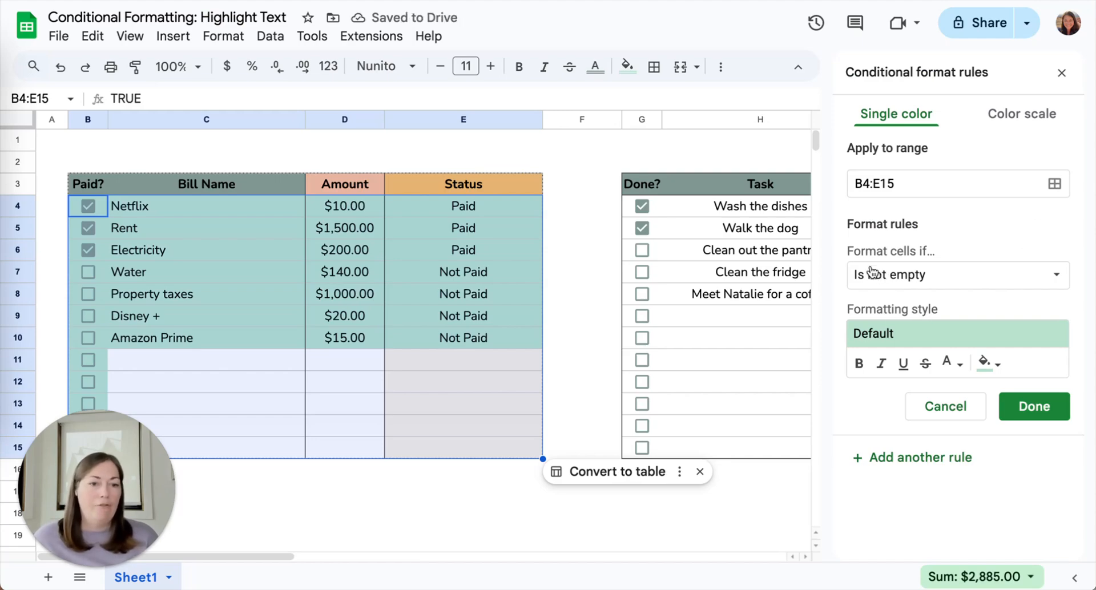
# - Set the bill table rule's condition to Custom formula is with the formula =$e4="Paid"
pyautogui.click(896, 278)
pyautogui.scroll(-3, 930, 379)
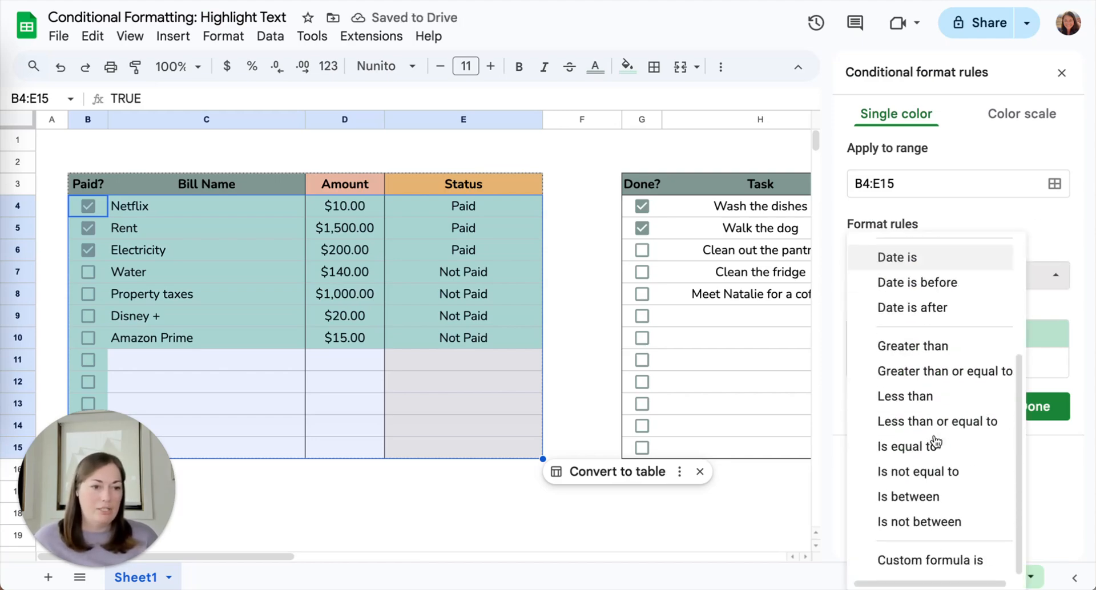
pyautogui.click(935, 560)
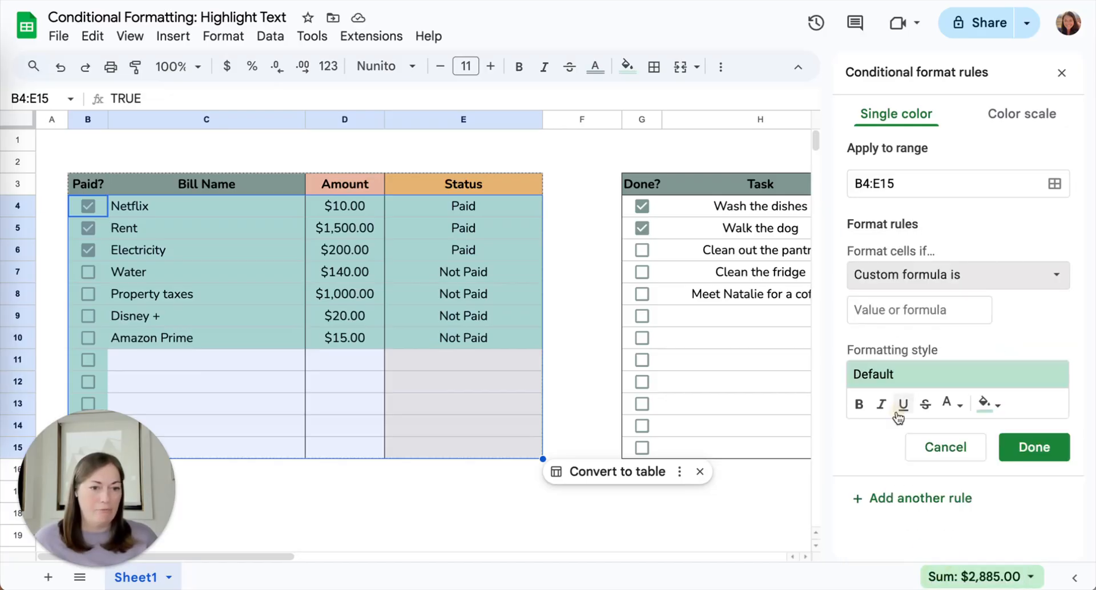
pyautogui.click(883, 306)
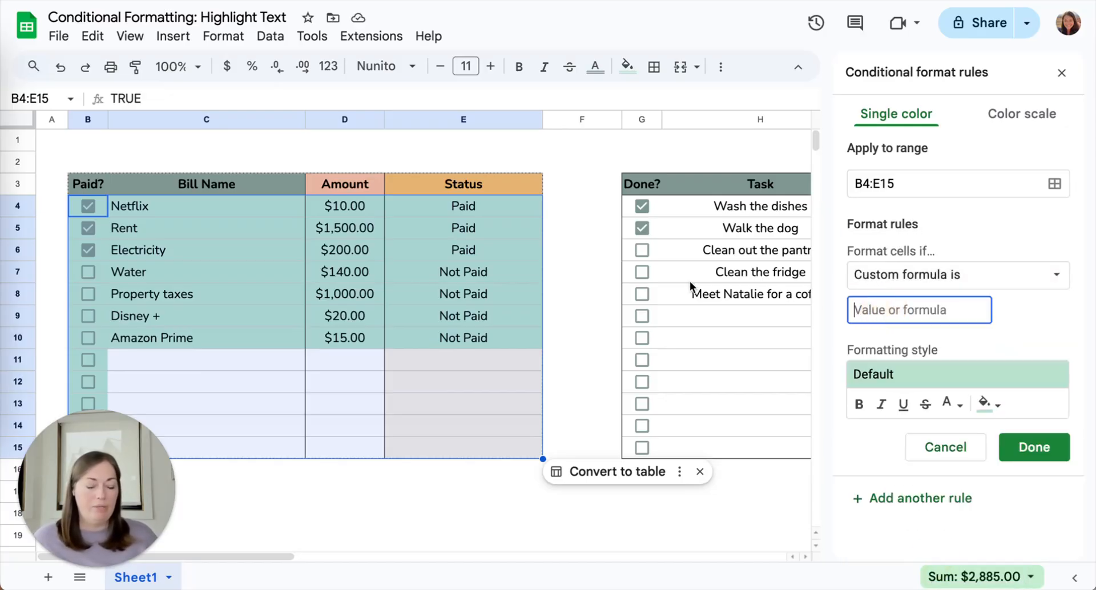
pyautogui.write('=')
pyautogui.hscroll(3, 506, 245)
pyautogui.write('$')
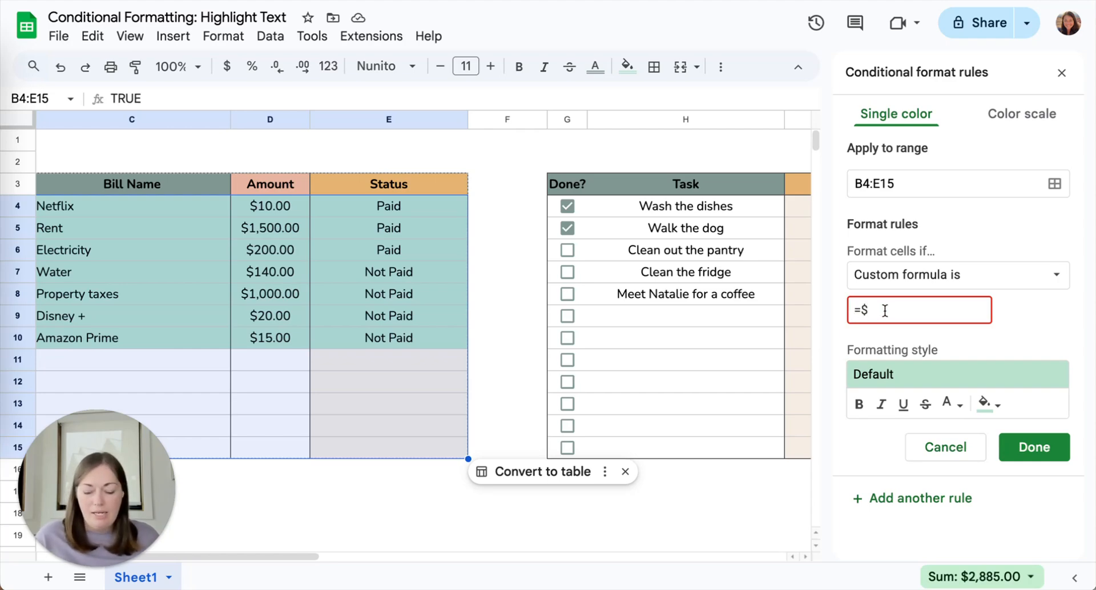
pyautogui.write('e4')
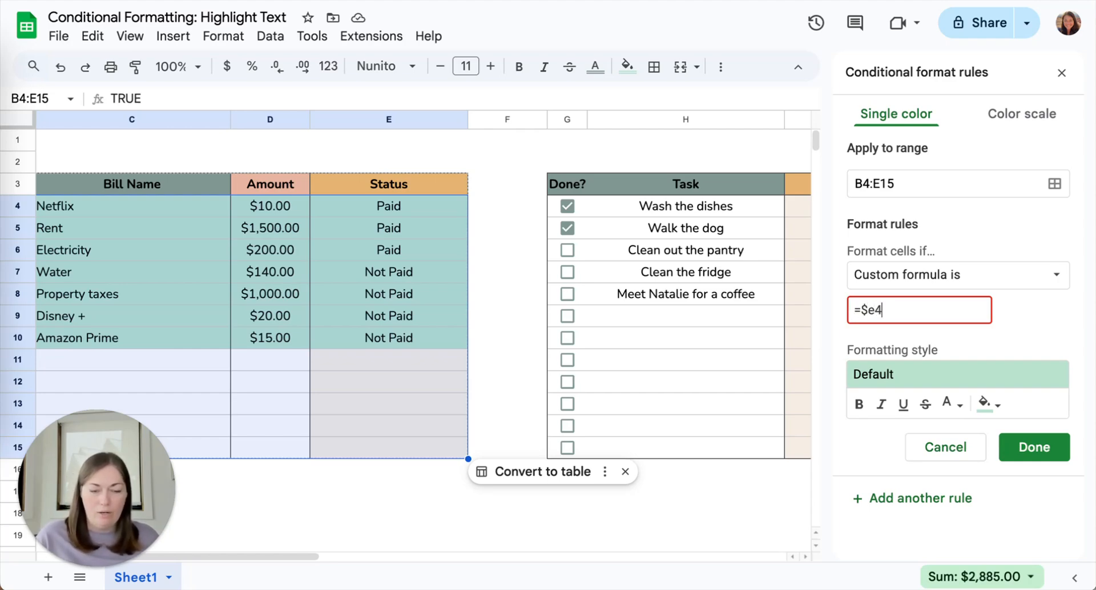
pyautogui.write('="')
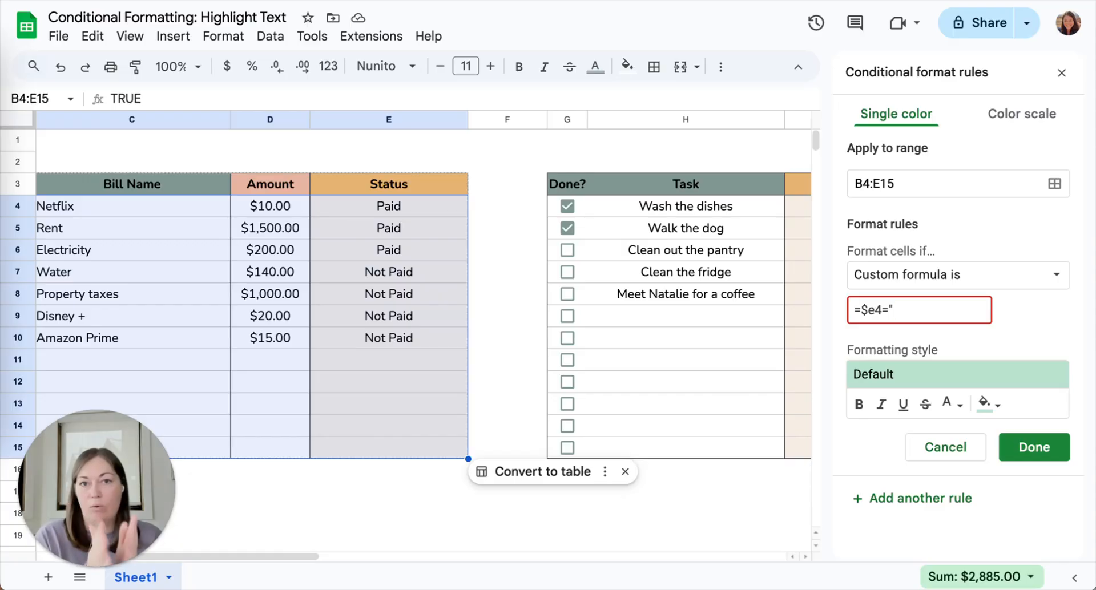
pyautogui.write('Paid"')
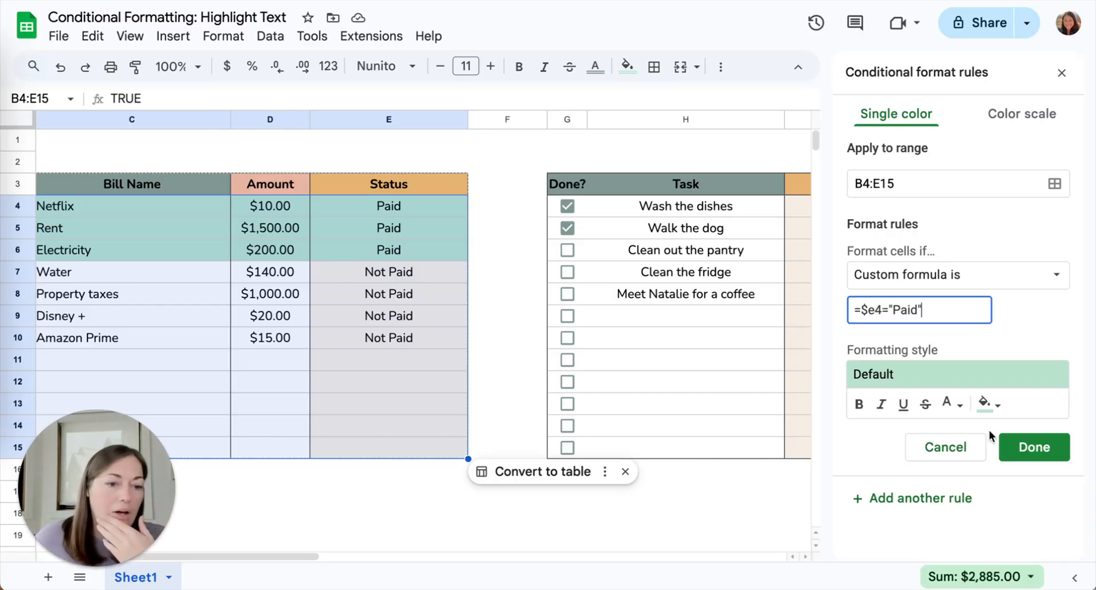
# - Give the paid bill rows the custom salmon fill and bold text, save the rule, and deselect the table
pyautogui.click(993, 403)
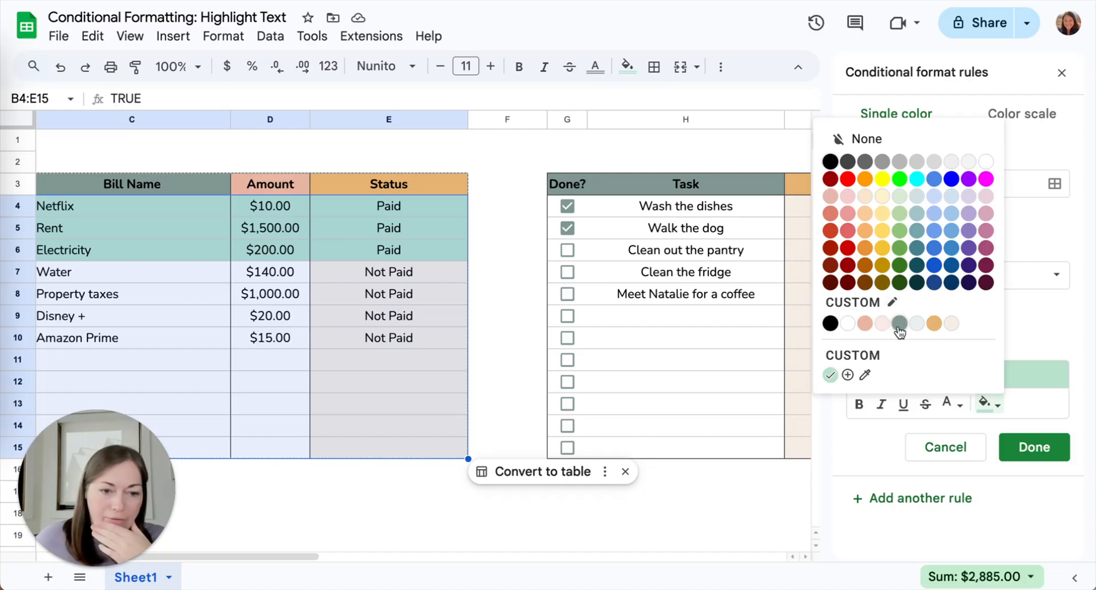
pyautogui.click(868, 324)
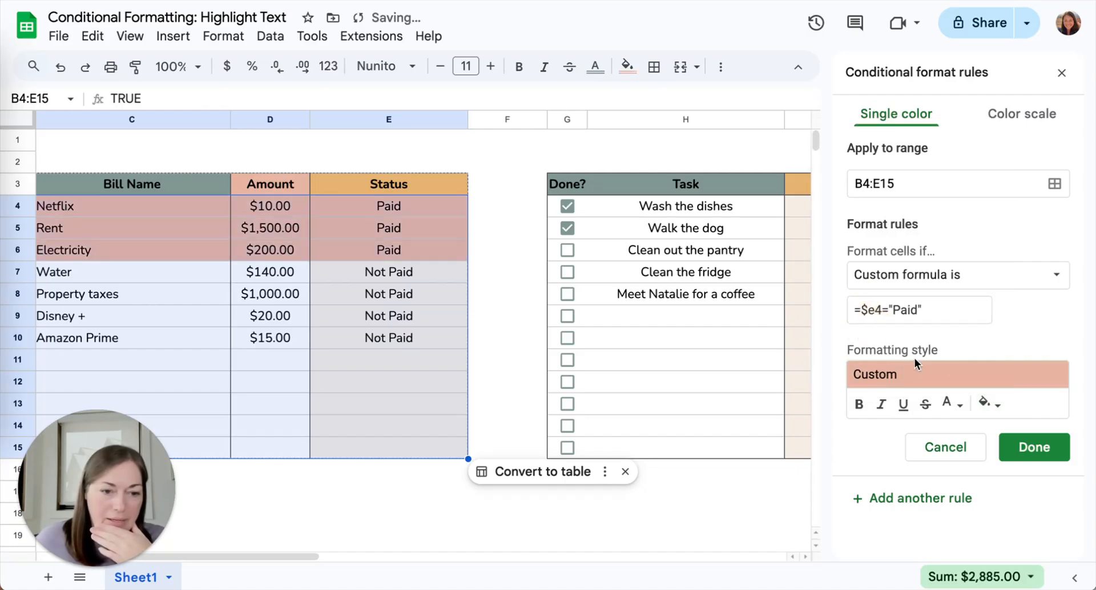
pyautogui.click(858, 404)
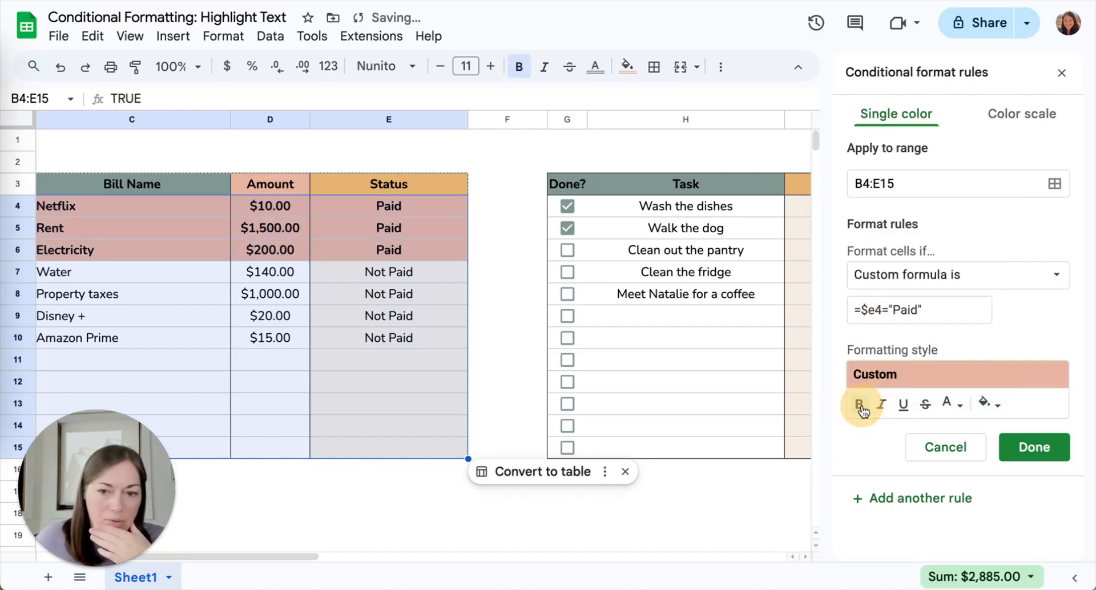
pyautogui.click(1047, 453)
pyautogui.hscroll(-3, 399, 228)
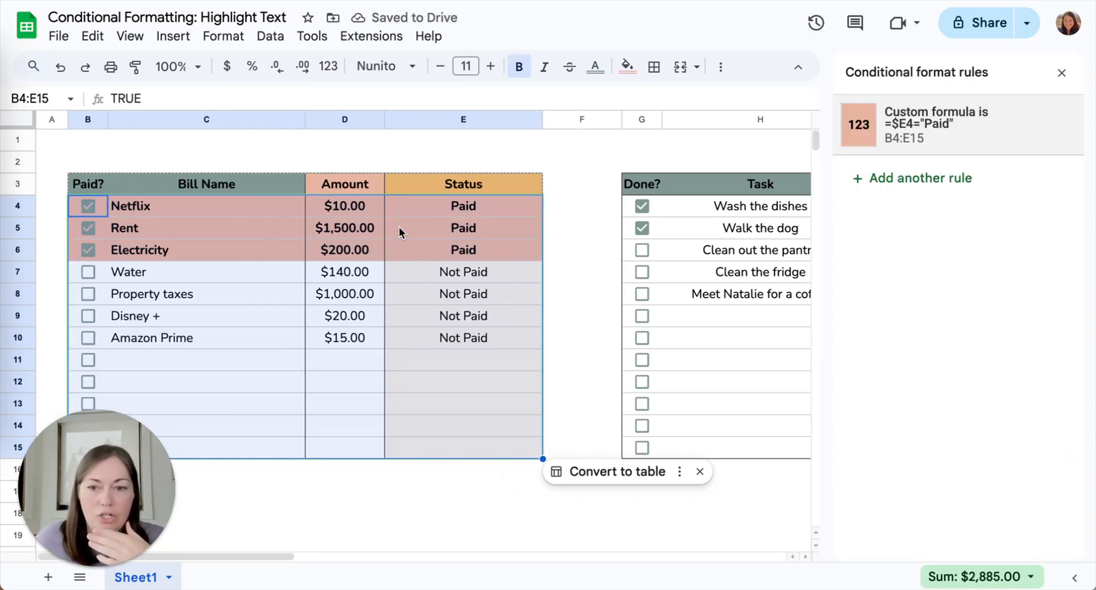
pyautogui.click(47, 150)
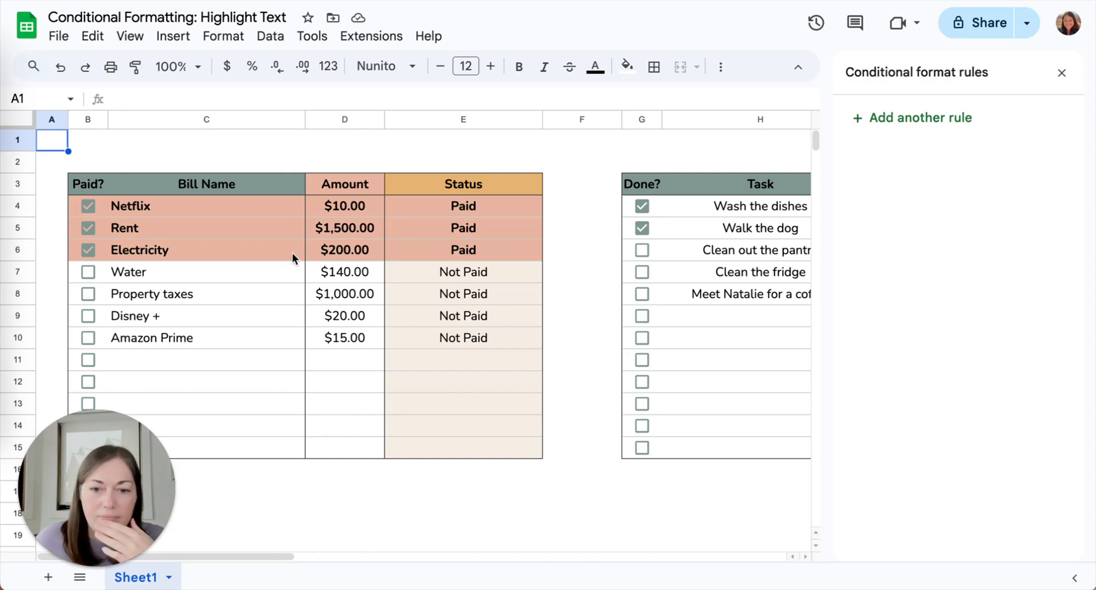
# - Start a new conditional formatting rule for the whole task table body, G4:I15
pyautogui.hscroll(5, 604, 268)
pyautogui.hscroll(-5, 604, 269)
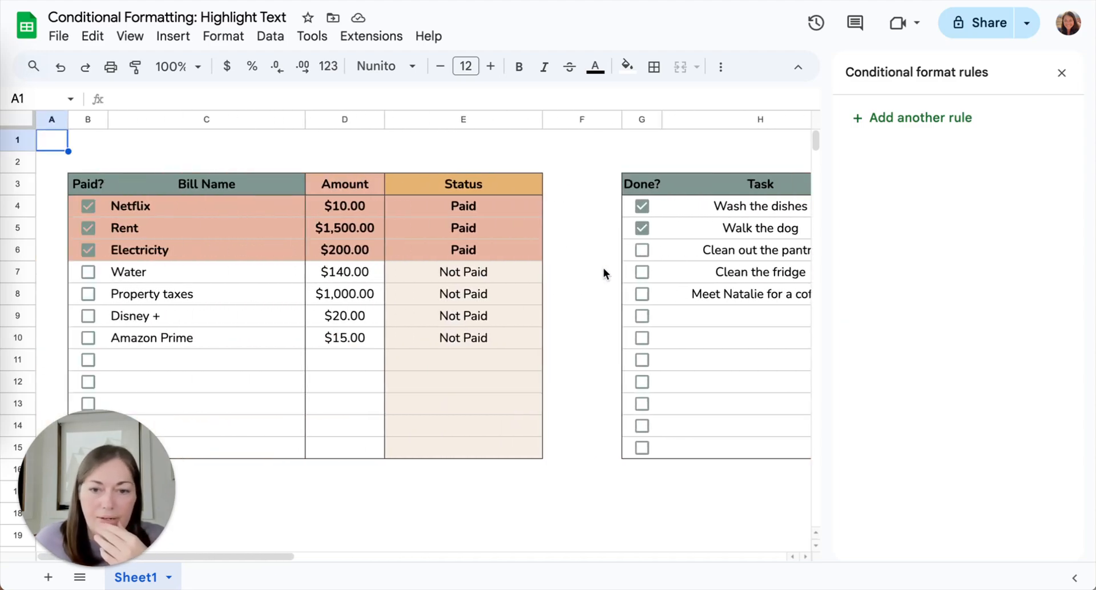
pyautogui.hscroll(3, 659, 266)
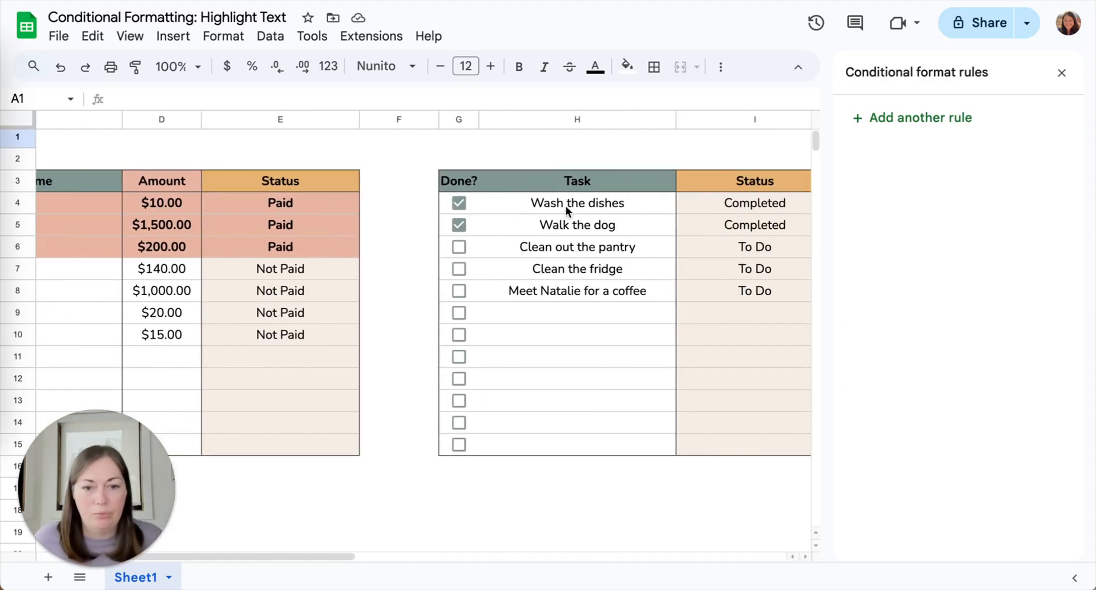
pyautogui.click(475, 204)
pyautogui.hscroll(3, 573, 222)
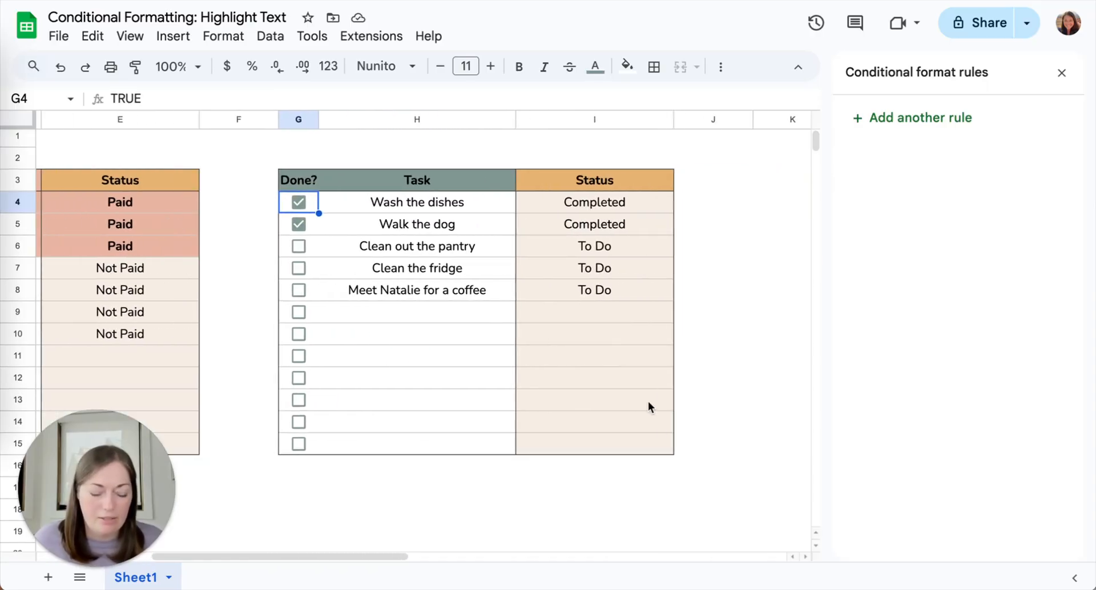
pyautogui.keyDown('shift'); pyautogui.click(655, 444); pyautogui.keyUp('shift')
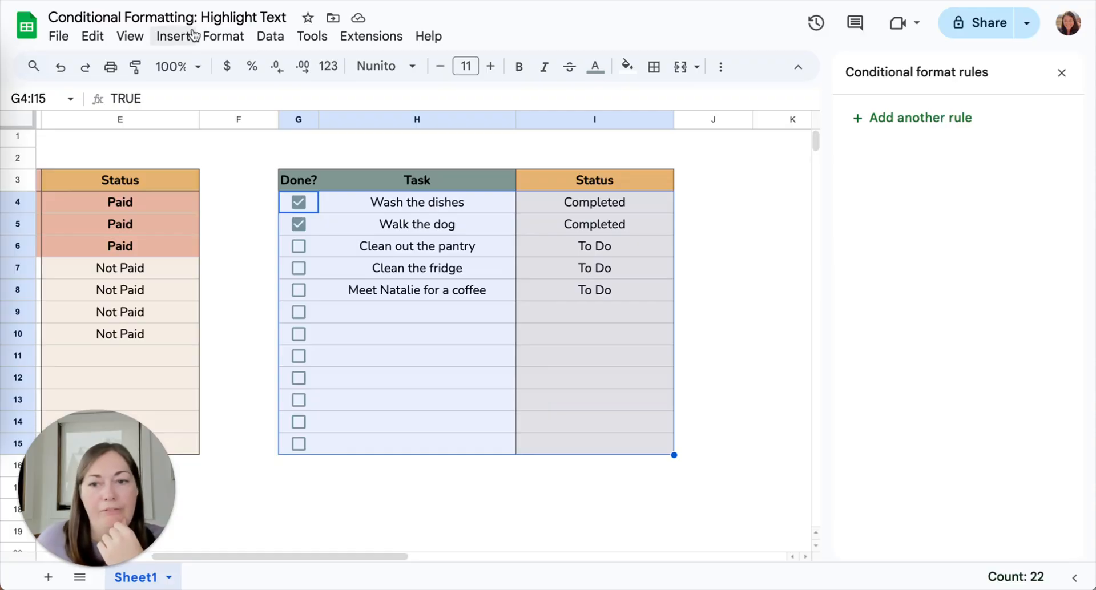
pyautogui.click(222, 36)
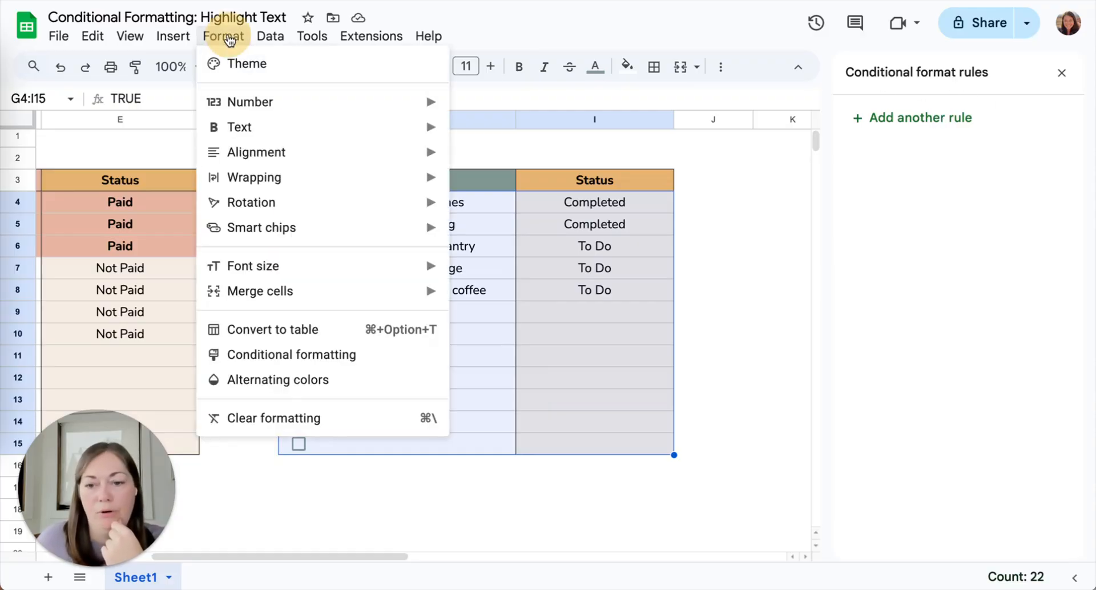
pyautogui.click(308, 361)
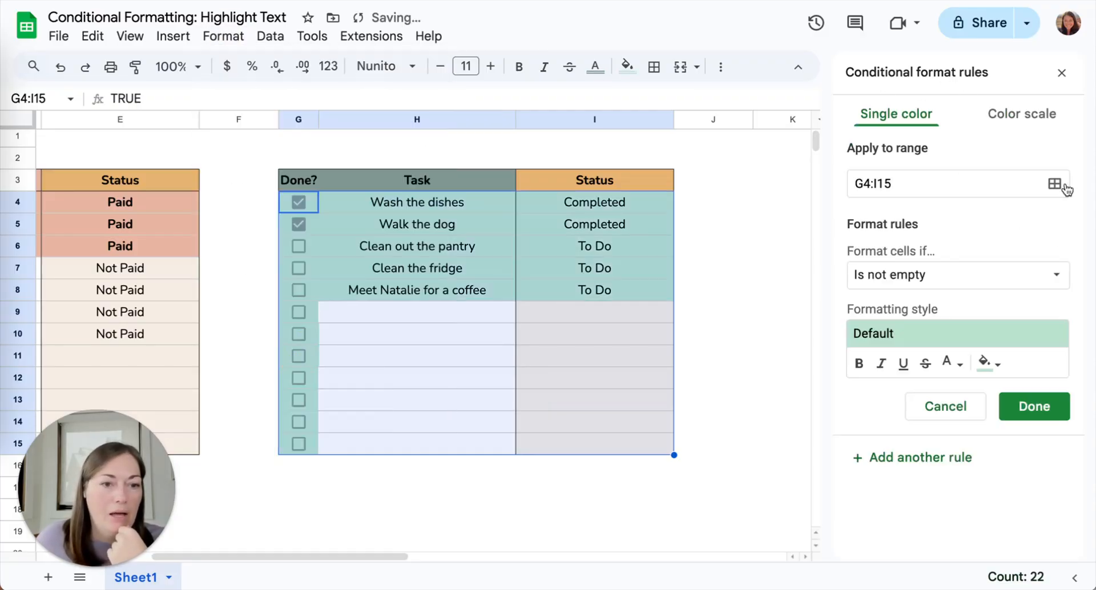
# - Set the task table rule's condition to Custom formula is with the formula =$I4="To Do"
pyautogui.click(932, 285)
pyautogui.scroll(-3, 939, 536)
pyautogui.click(925, 560)
pyautogui.click(890, 308)
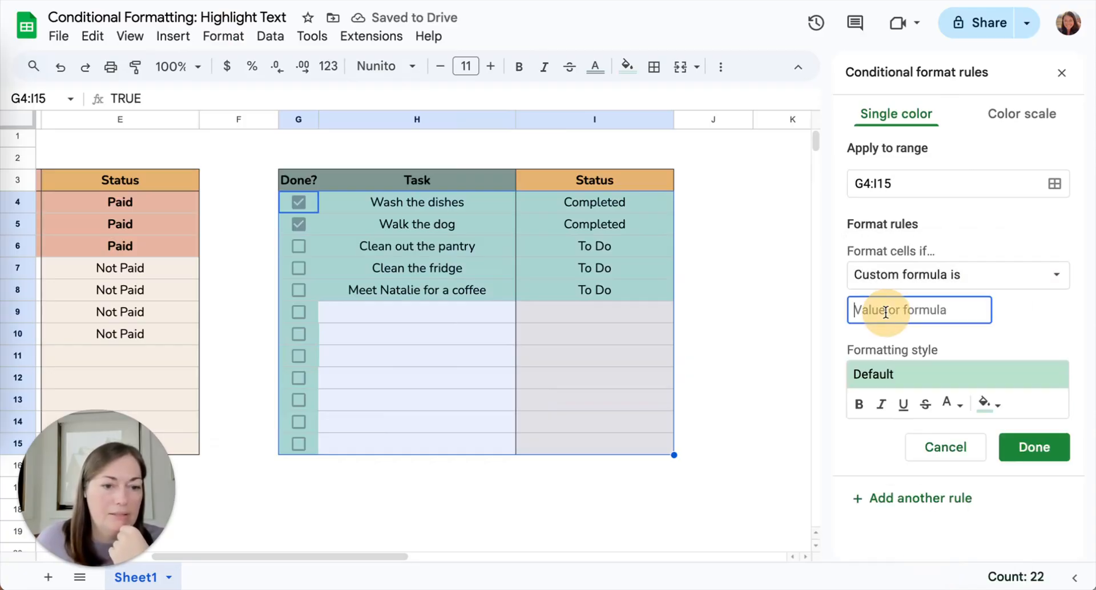
pyautogui.hscroll(2, 714, 247)
pyautogui.write('=$')
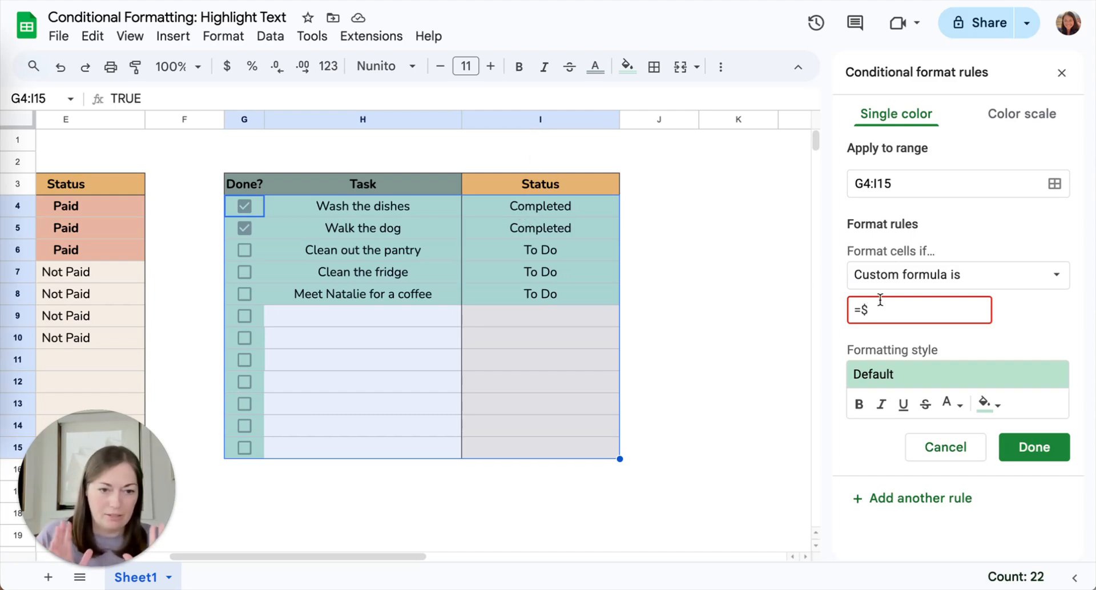
pyautogui.write('I')
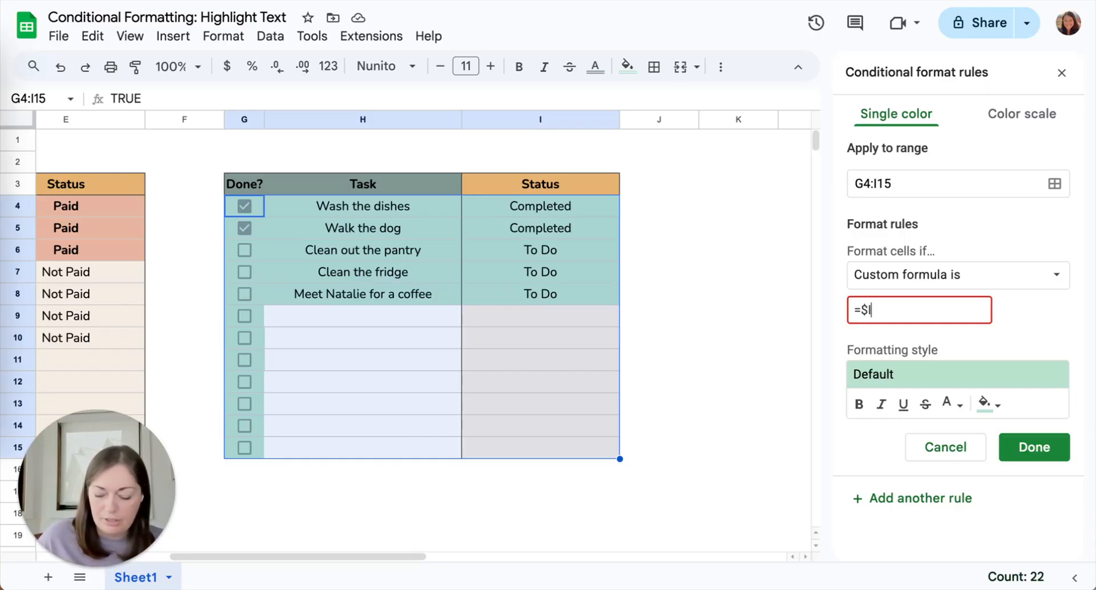
pyautogui.write('4=')
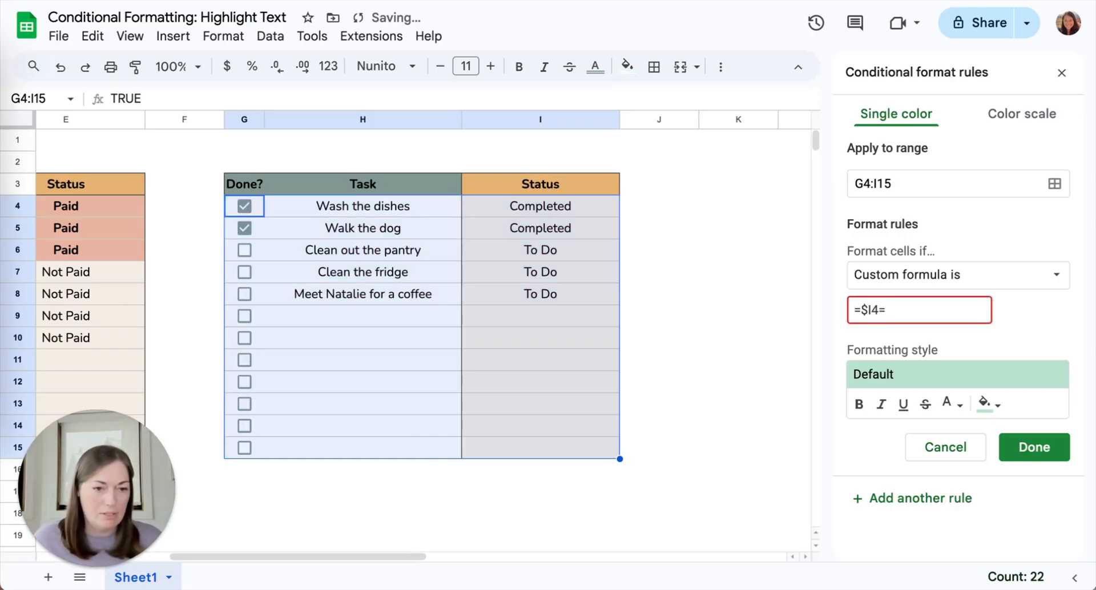
pyautogui.write('"To Do"')
# - Try "To Do List" as the matching text in the task rule's formula, and restore it to "To Do"
pyautogui.click(923, 310)
pyautogui.write('List')
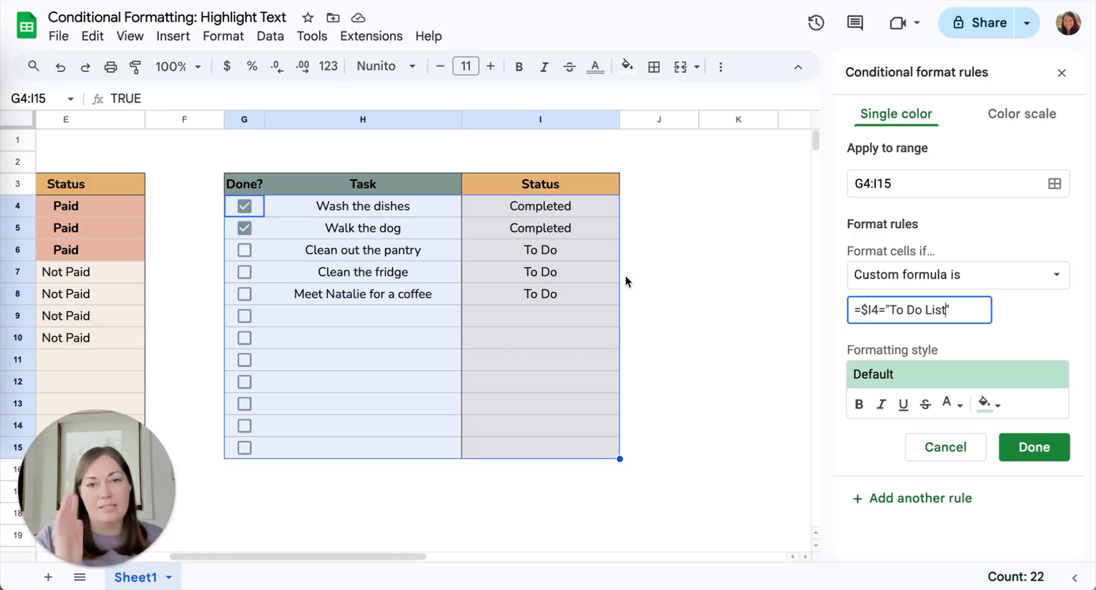
pyautogui.press('BackSpace')
pyautogui.press('BackSpace')
pyautogui.press('BackSpace')
pyautogui.press('BackSpace')
pyautogui.press('BackSpace')
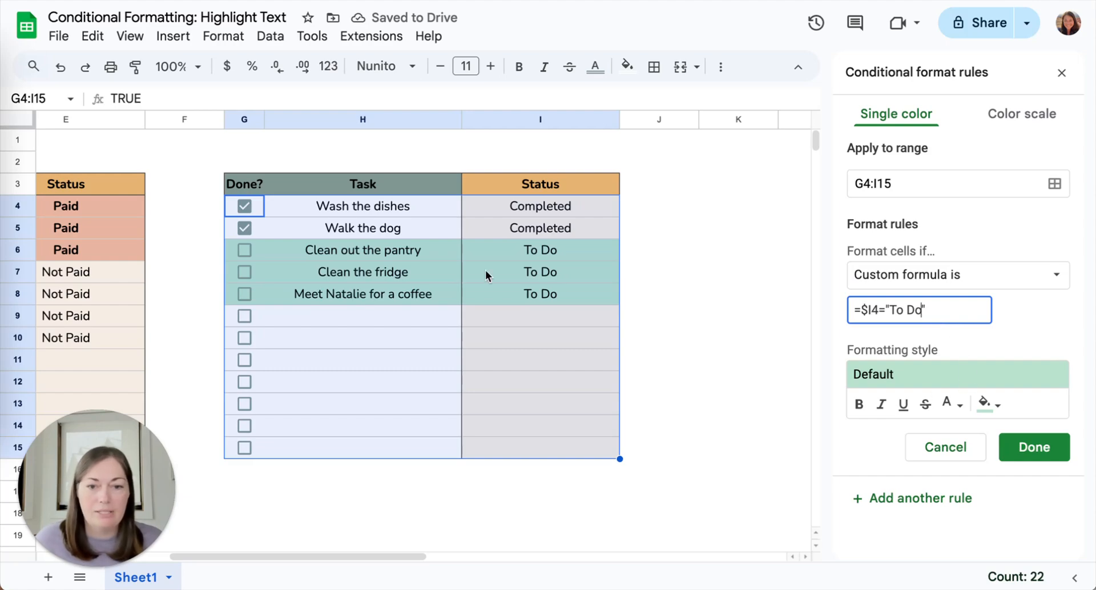
# - Give the "To Do" task rule an orange fill with bold white text, save it, and close the rules list
pyautogui.click(991, 404)
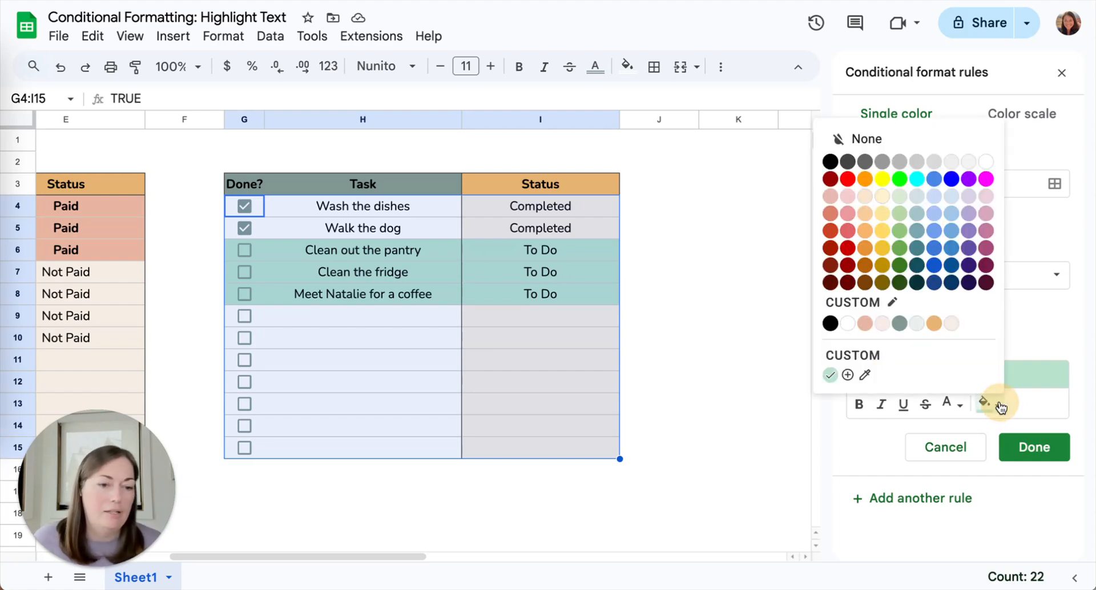
pyautogui.click(935, 324)
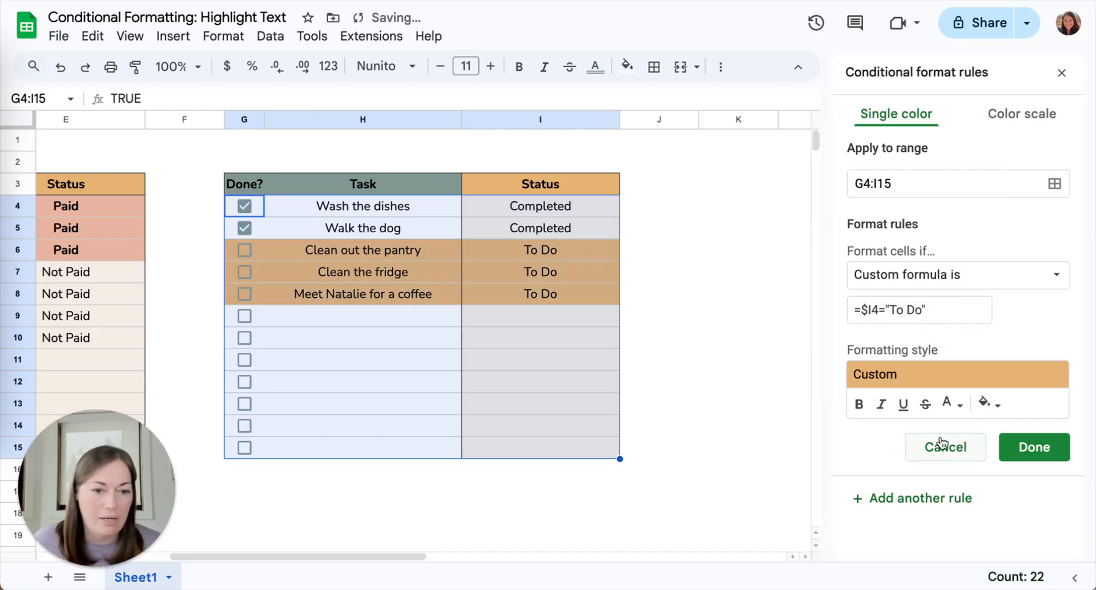
pyautogui.click(859, 404)
pyautogui.click(951, 404)
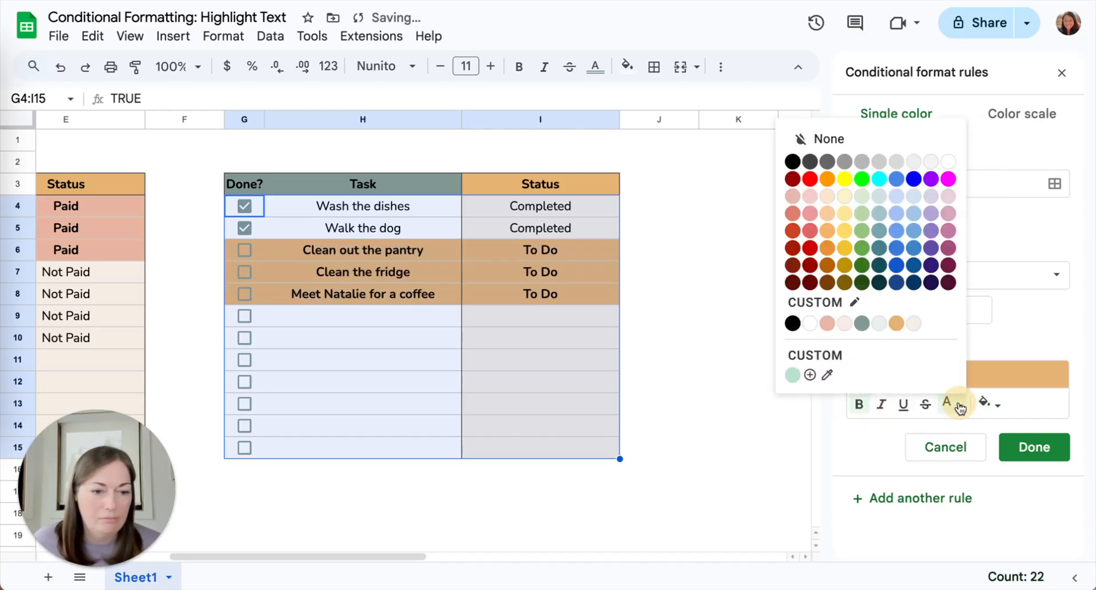
pyautogui.click(949, 161)
pyautogui.click(961, 403)
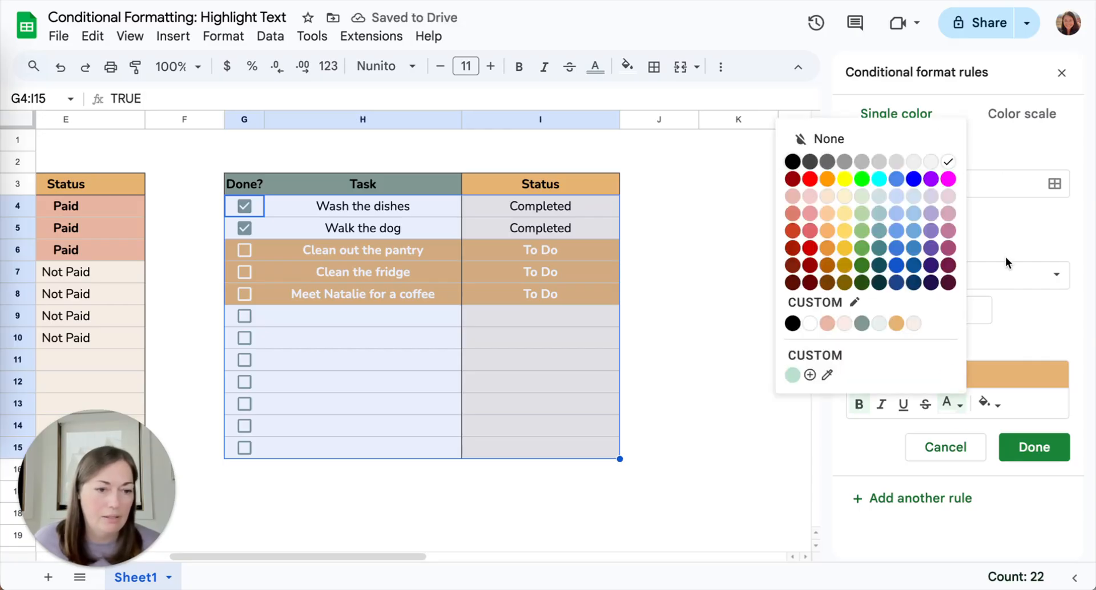
pyautogui.click(1020, 322)
pyautogui.click(1030, 448)
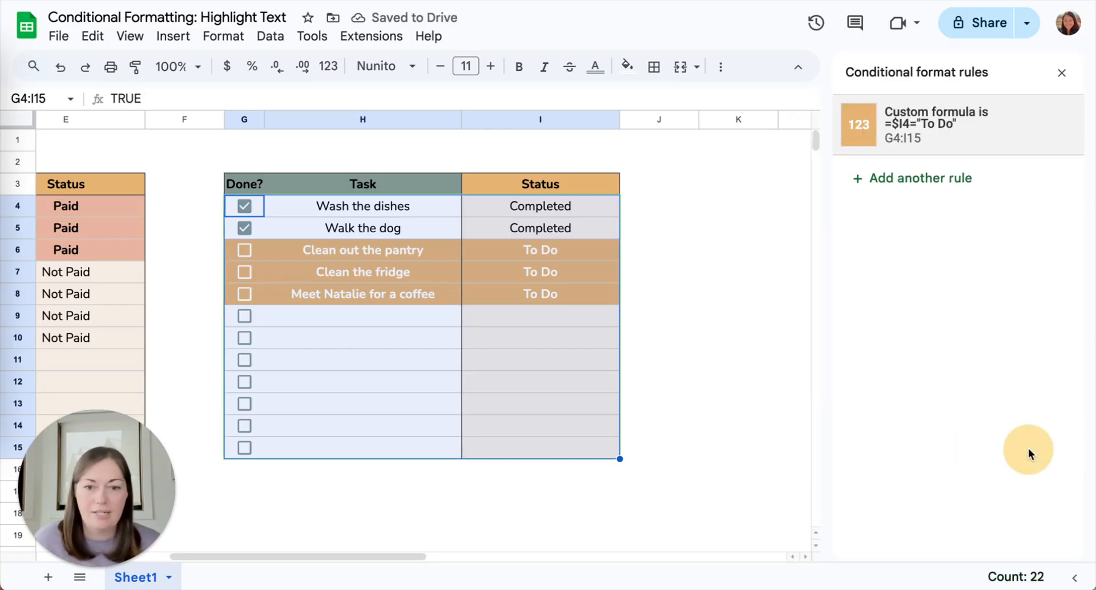
pyautogui.click(1062, 73)
pyautogui.click(772, 229)
# - Mark the pantry, fridge and coffee tasks as done to test the "To Do" highlighting
pyautogui.hscroll(-5, 703, 307)
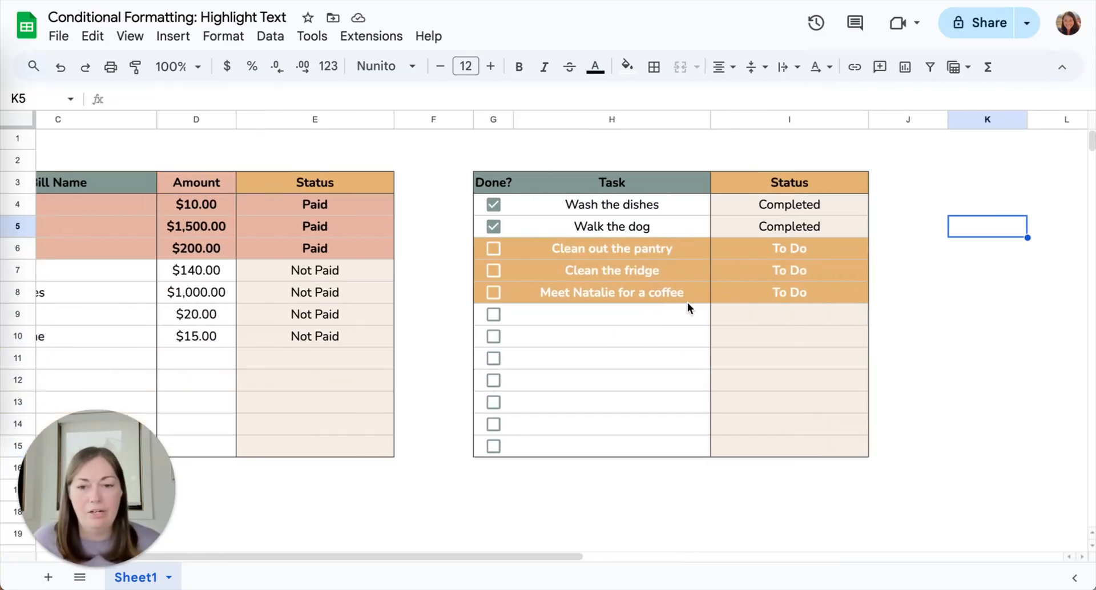
pyautogui.click(492, 249)
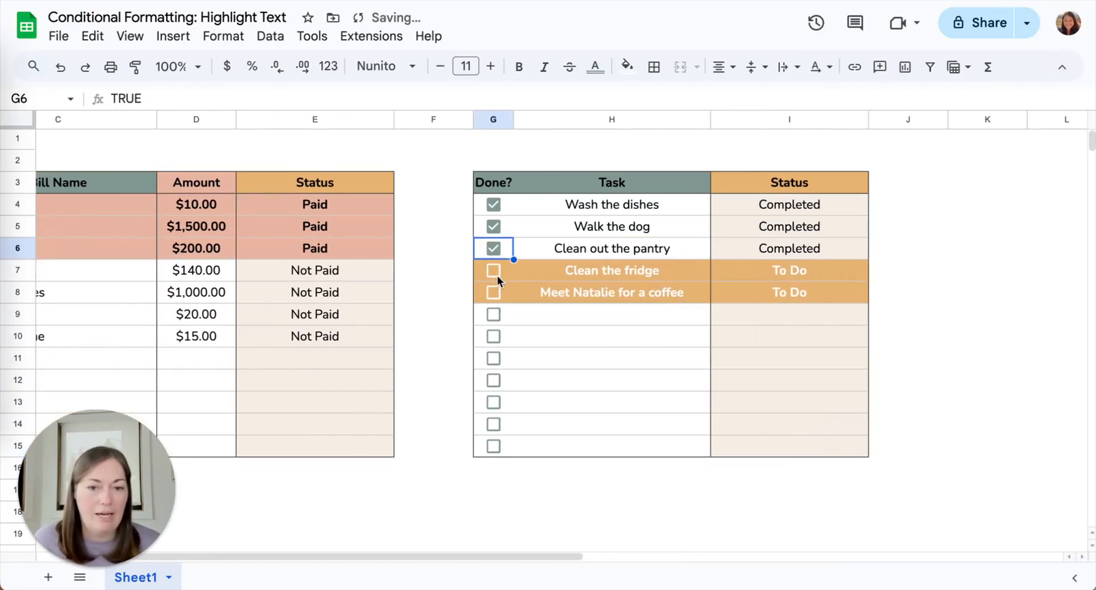
pyautogui.click(493, 271)
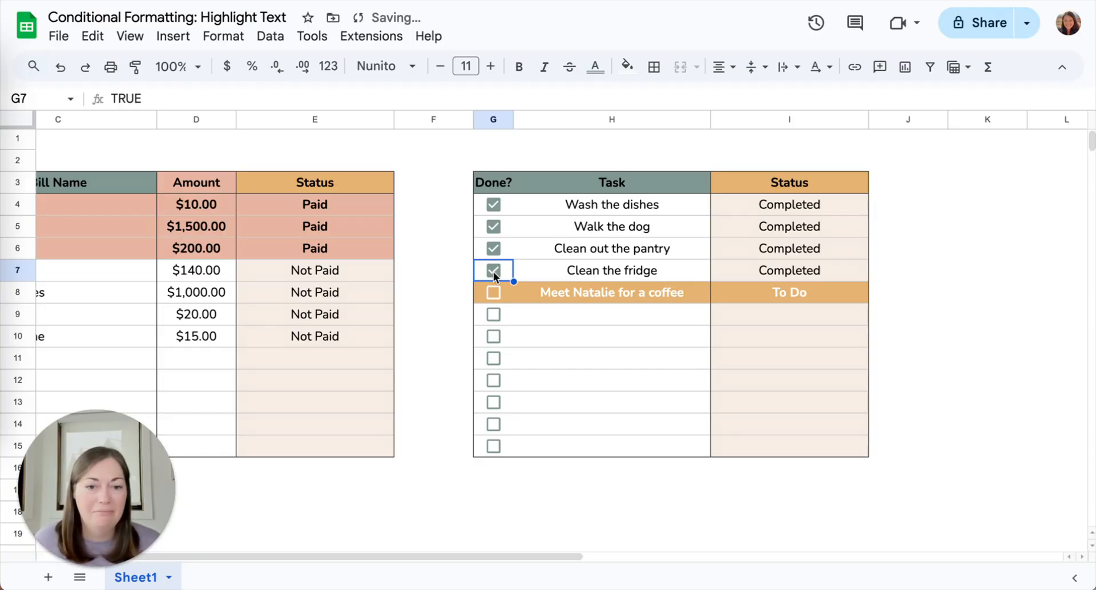
pyautogui.click(493, 296)
# - Clear the done marks from all five tasks, from the coffee task up to washing the dishes
pyautogui.click(495, 292)
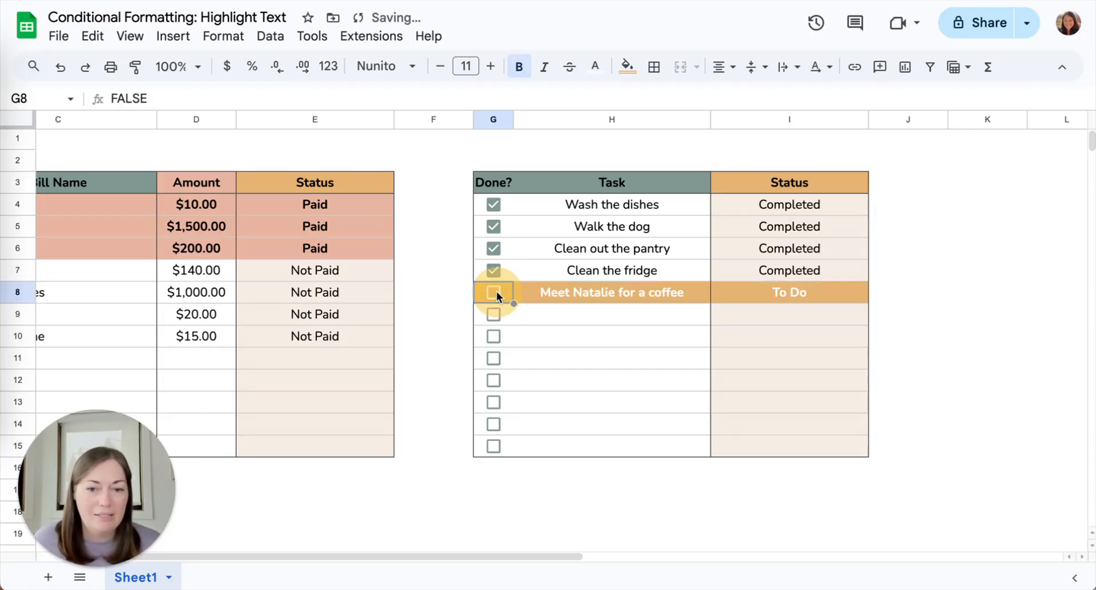
pyautogui.click(496, 271)
pyautogui.click(495, 249)
pyautogui.click(495, 227)
pyautogui.click(492, 204)
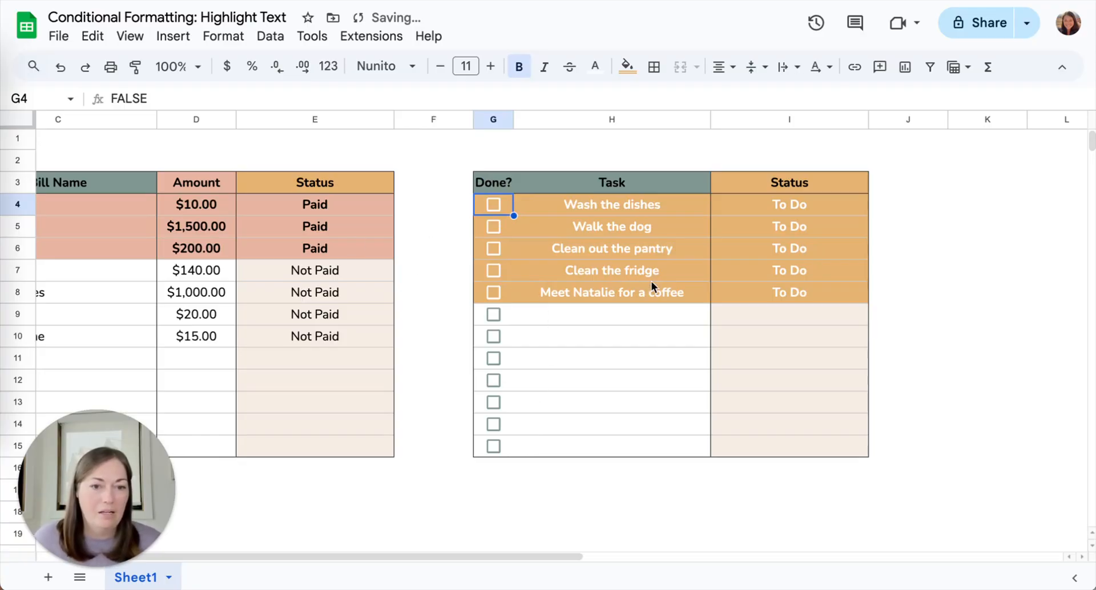
# - Try clearing the task names in H4:H9, undo the deletion, and deselect the range
pyautogui.click(679, 313)
pyautogui.keyDown('shift'); pyautogui.click(658, 204); pyautogui.keyUp('shift')
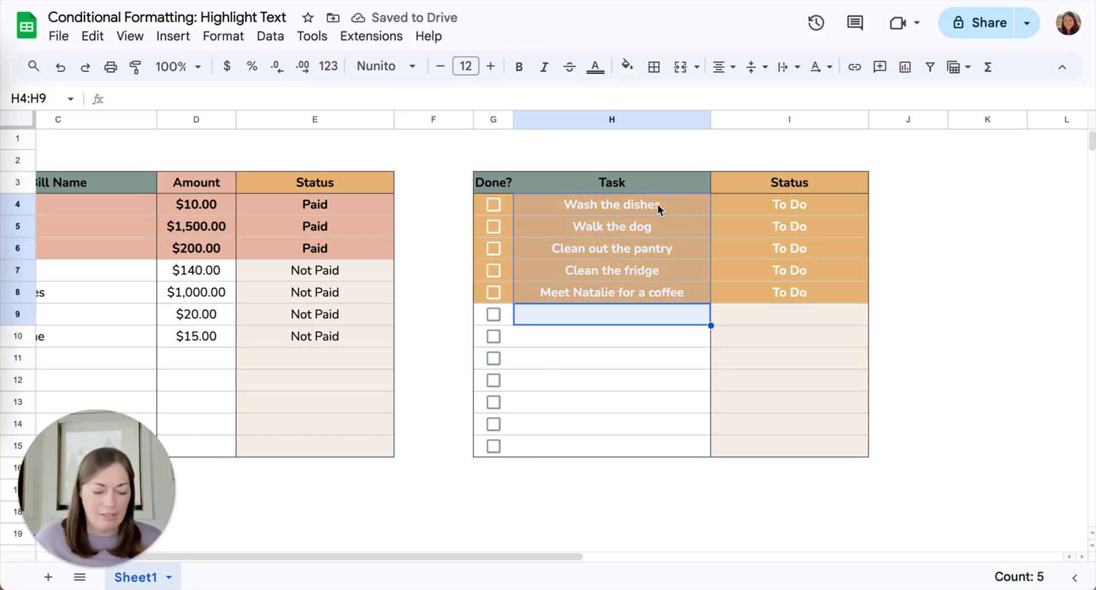
pyautogui.press('Delete')
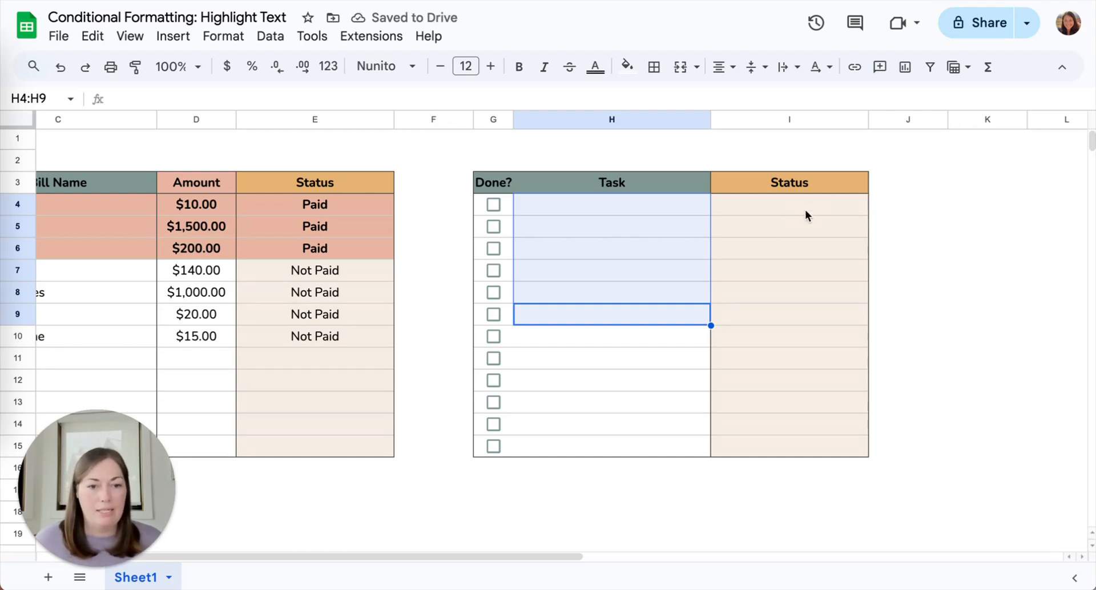
pyautogui.hotkey('ctrl', 'z')
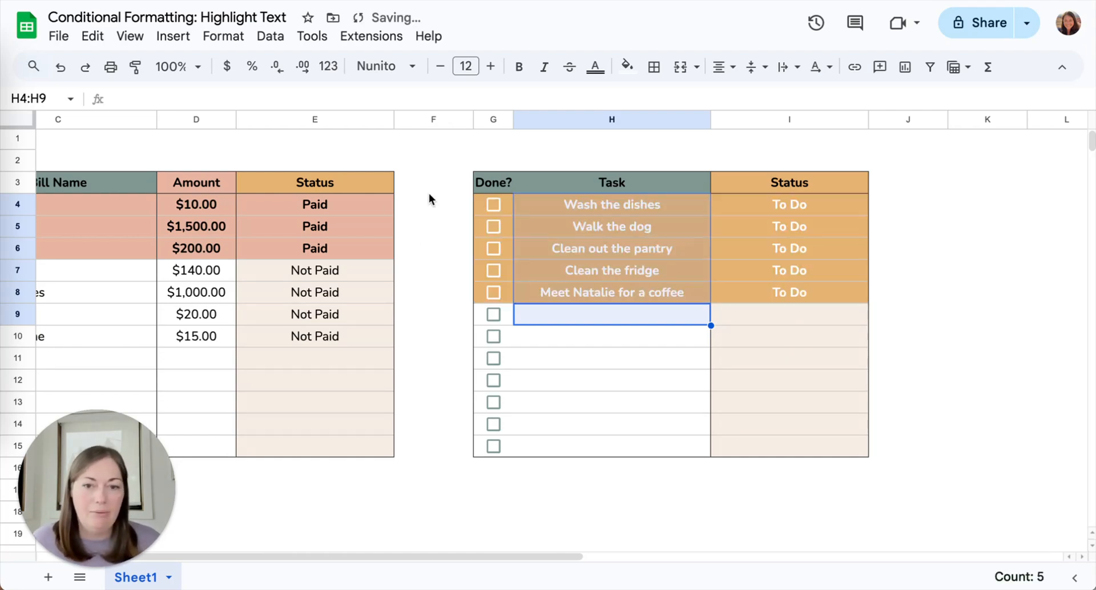
pyautogui.click(430, 196)
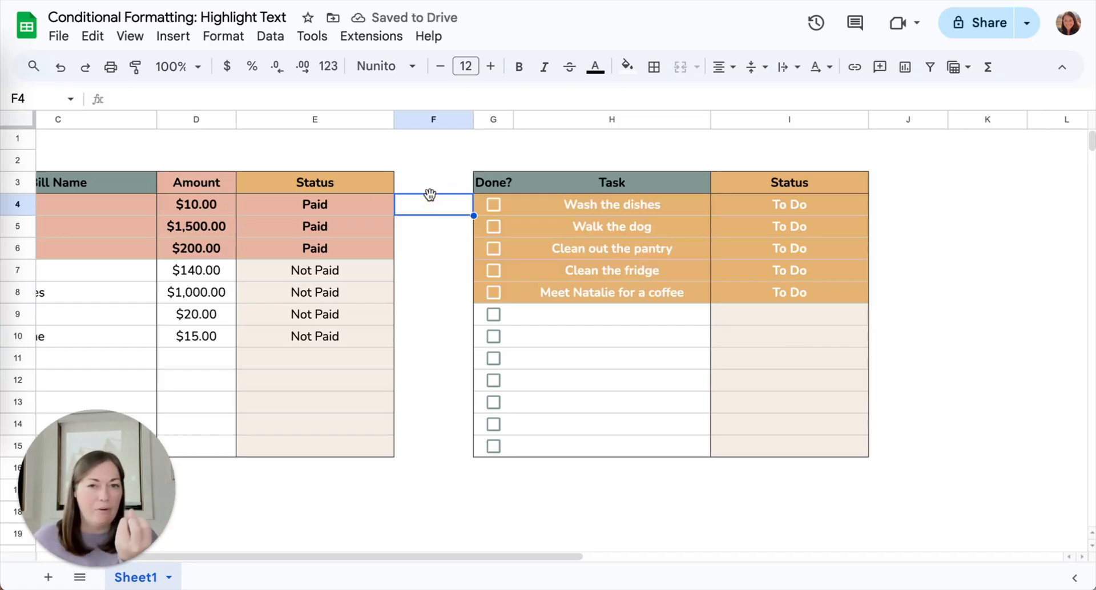
# - Mark the tasks for washing the dishes, walking the dog and cleaning out the pantry as done
pyautogui.hscroll(-3, 429, 195)
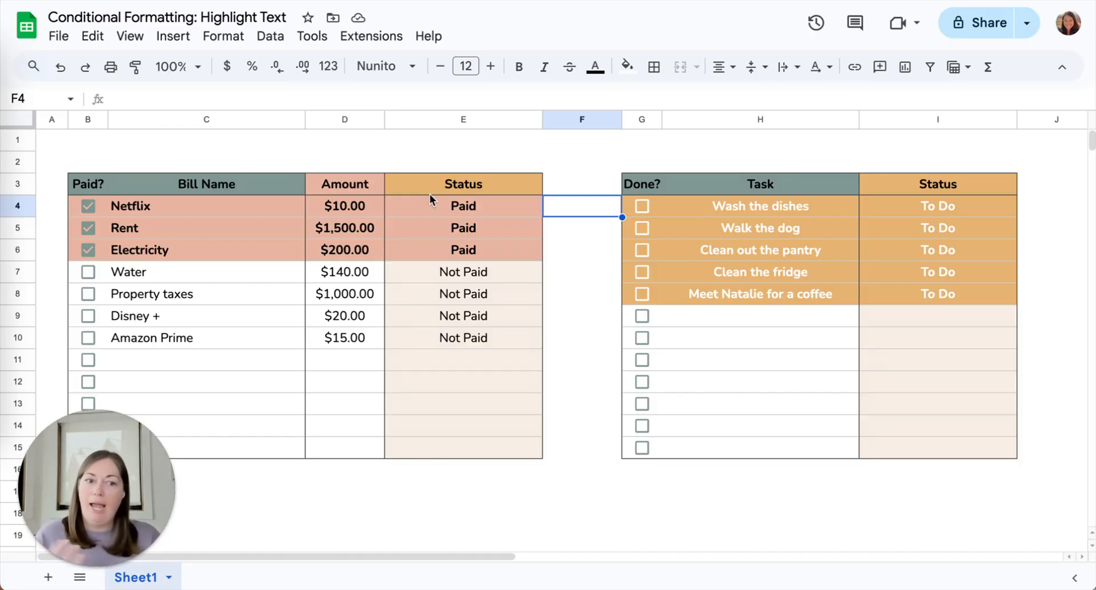
pyautogui.click(642, 206)
pyautogui.click(640, 229)
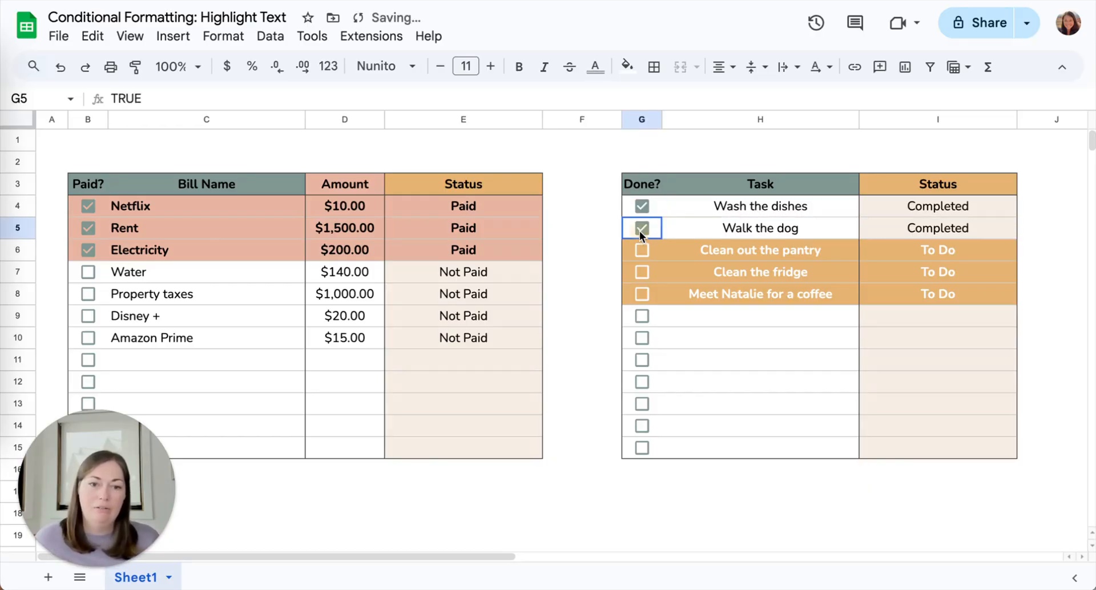
pyautogui.click(642, 248)
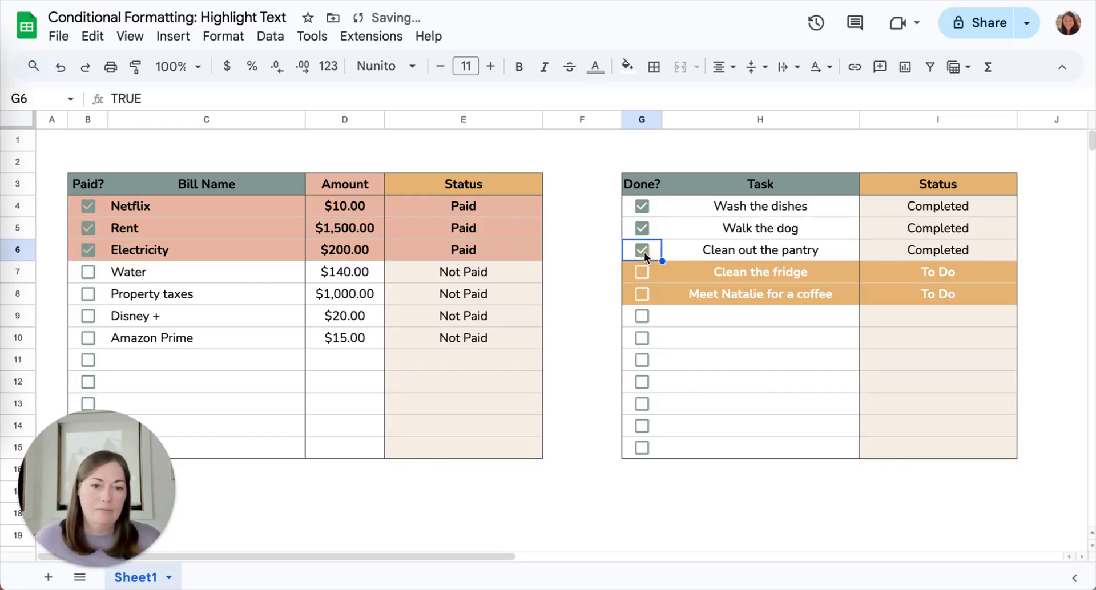
# - Start another conditional formatting rule for the task table body, G4:I15
pyautogui.click(681, 202)
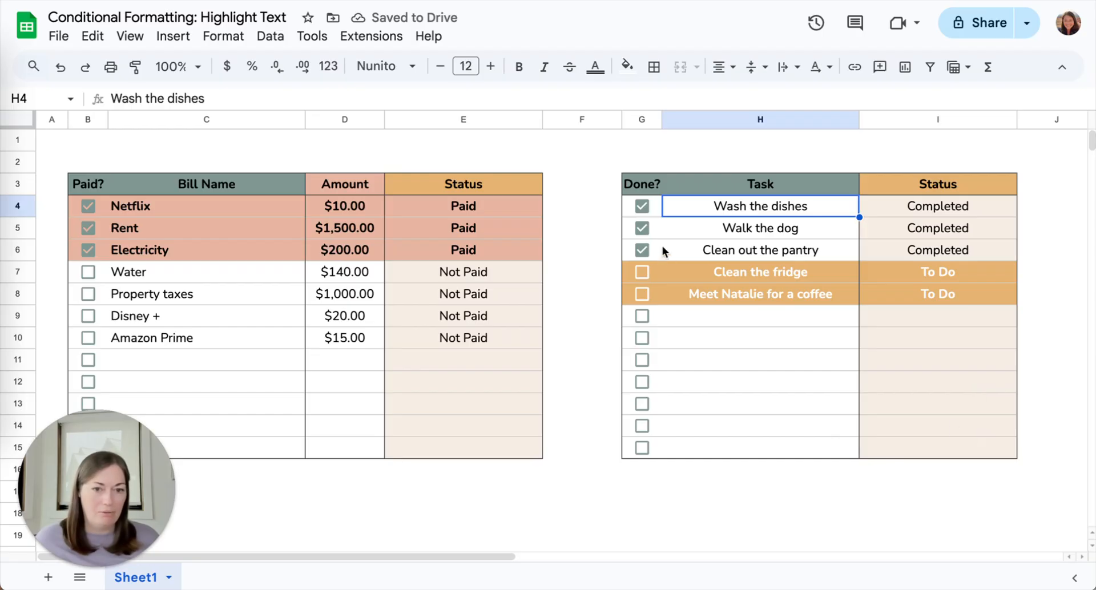
pyautogui.click(651, 205)
pyautogui.keyDown('shift'); pyautogui.click(917, 444); pyautogui.keyUp('shift')
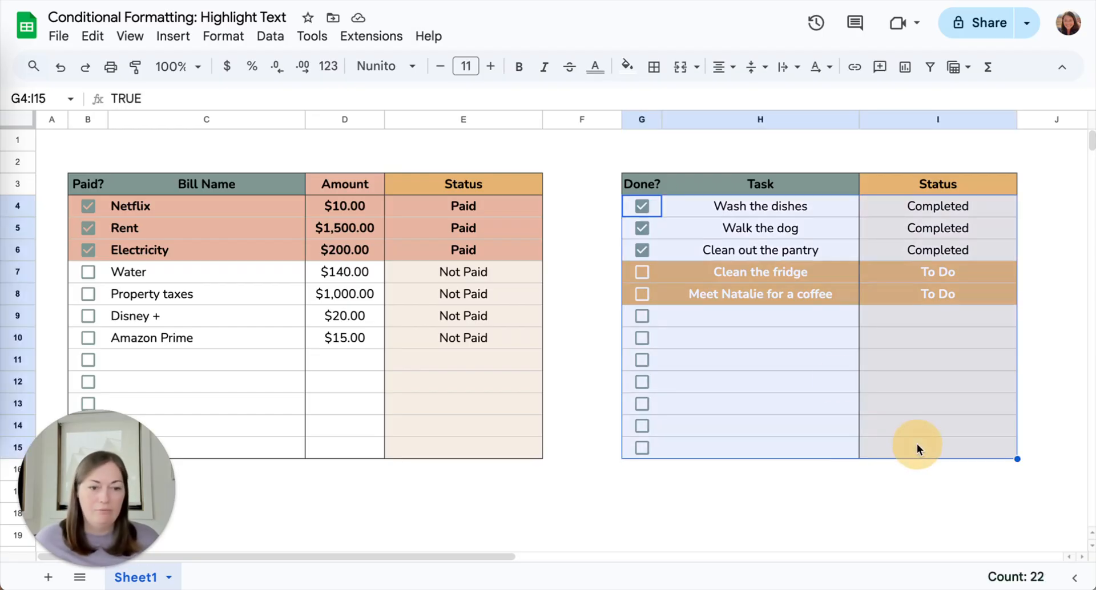
pyautogui.click(223, 36)
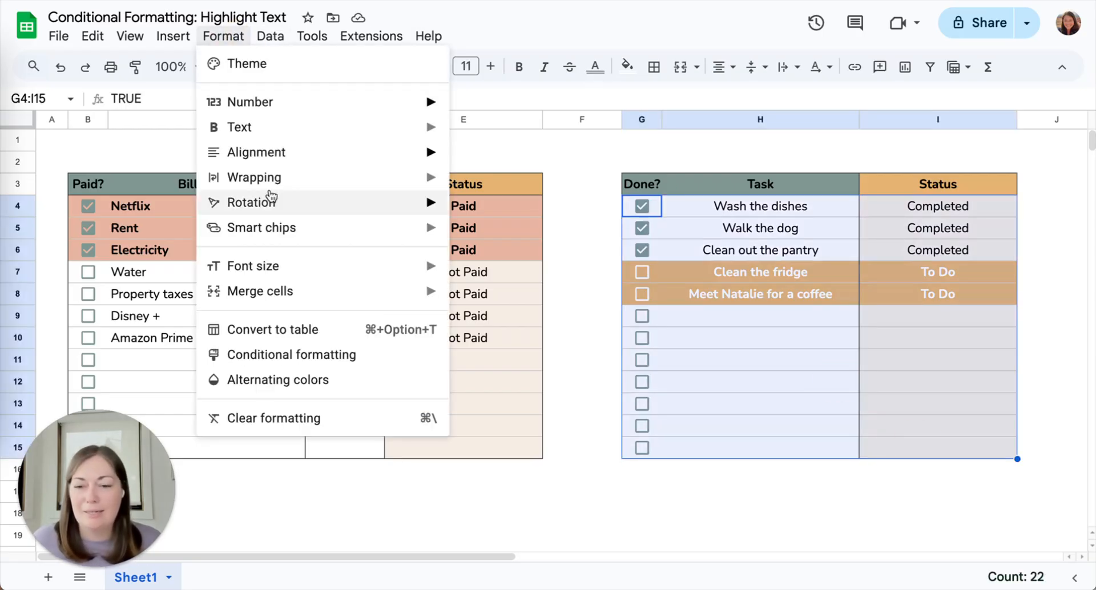
pyautogui.click(298, 354)
pyautogui.click(914, 180)
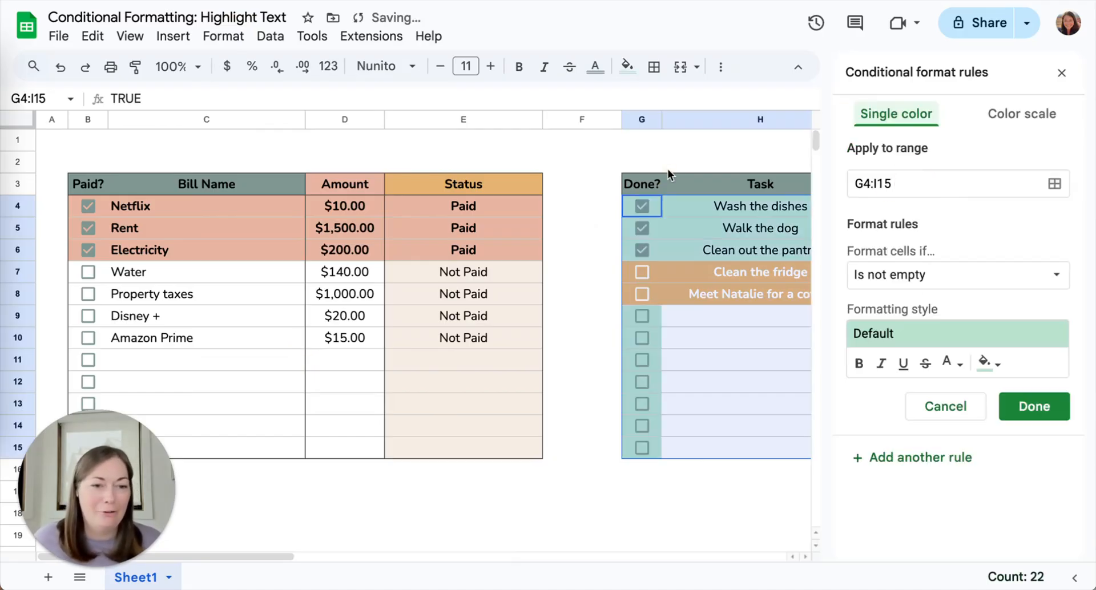
pyautogui.hscroll(5, 668, 171)
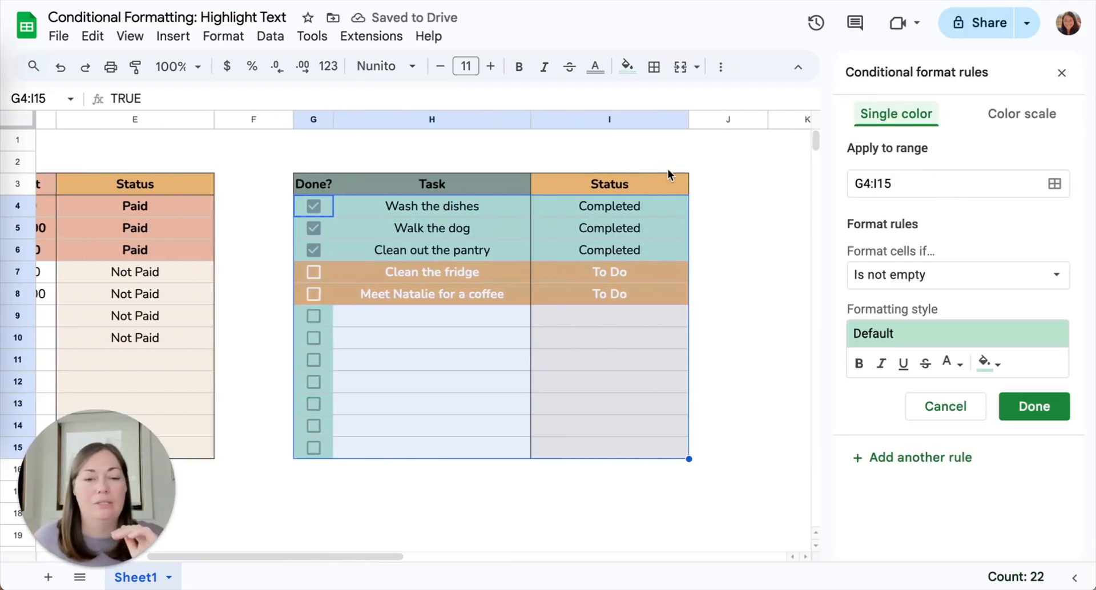
# - Set the new task rule's condition to Custom formula is with the formula =$I4="Completed"
pyautogui.click(936, 285)
pyautogui.scroll(-3, 961, 409)
pyautogui.click(944, 560)
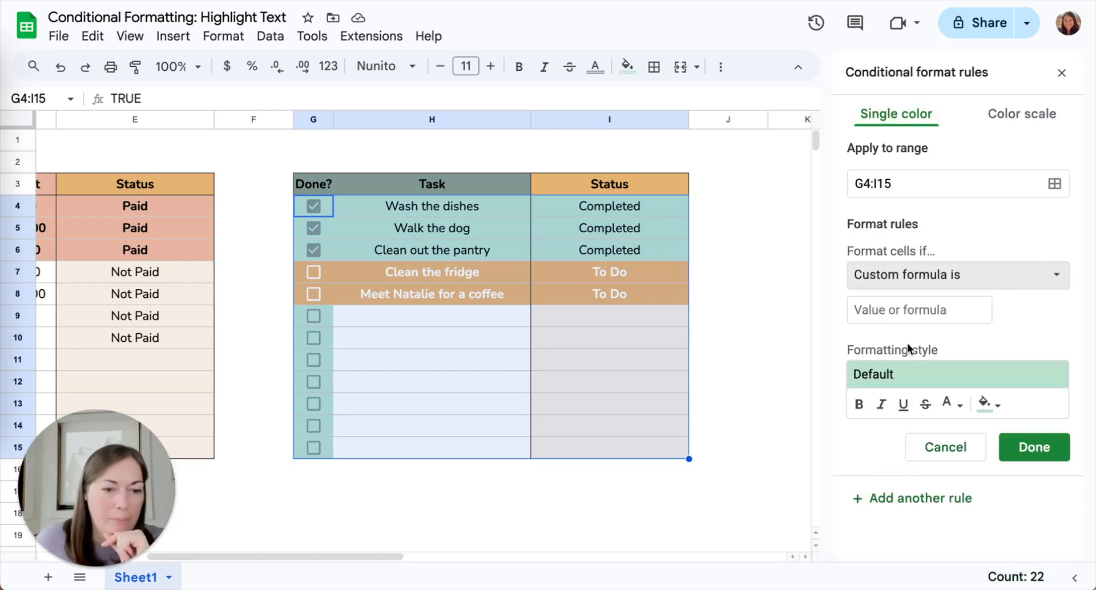
pyautogui.click(902, 310)
pyautogui.write('=')
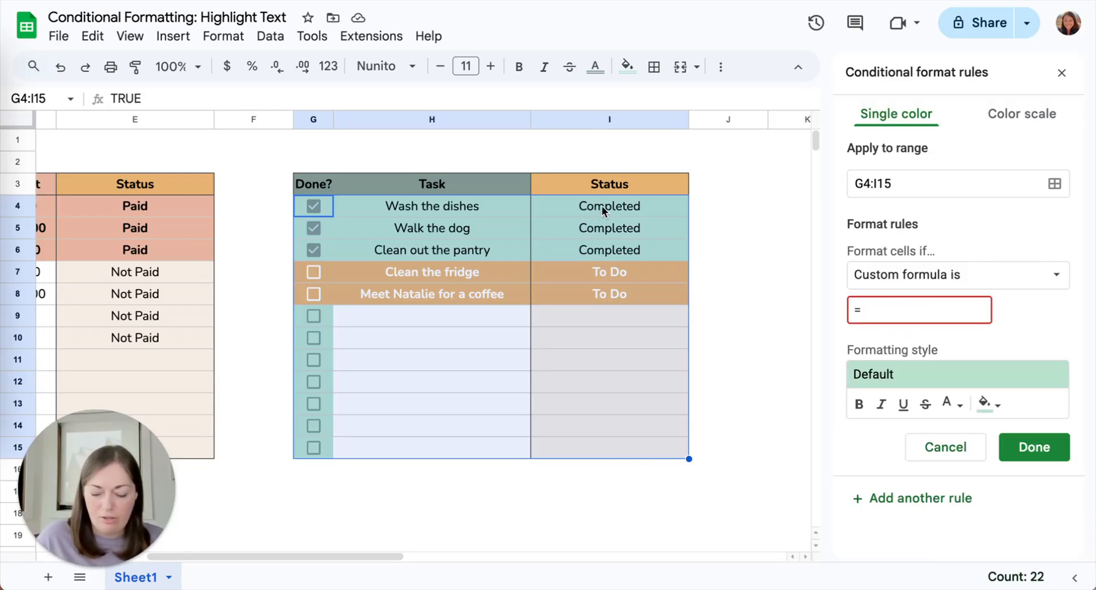
pyautogui.write('$')
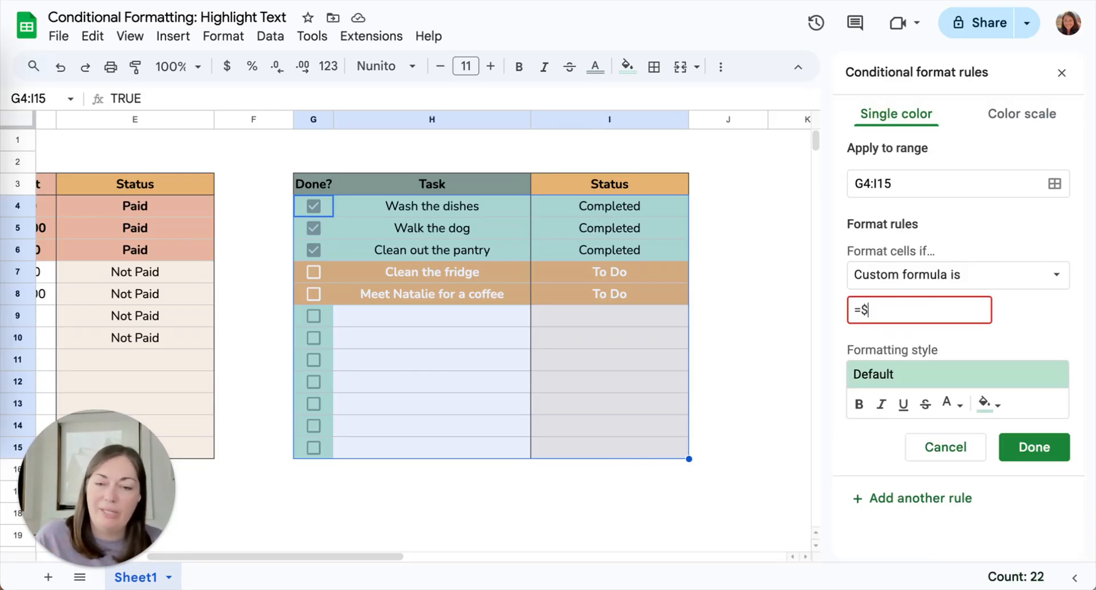
pyautogui.write('I')
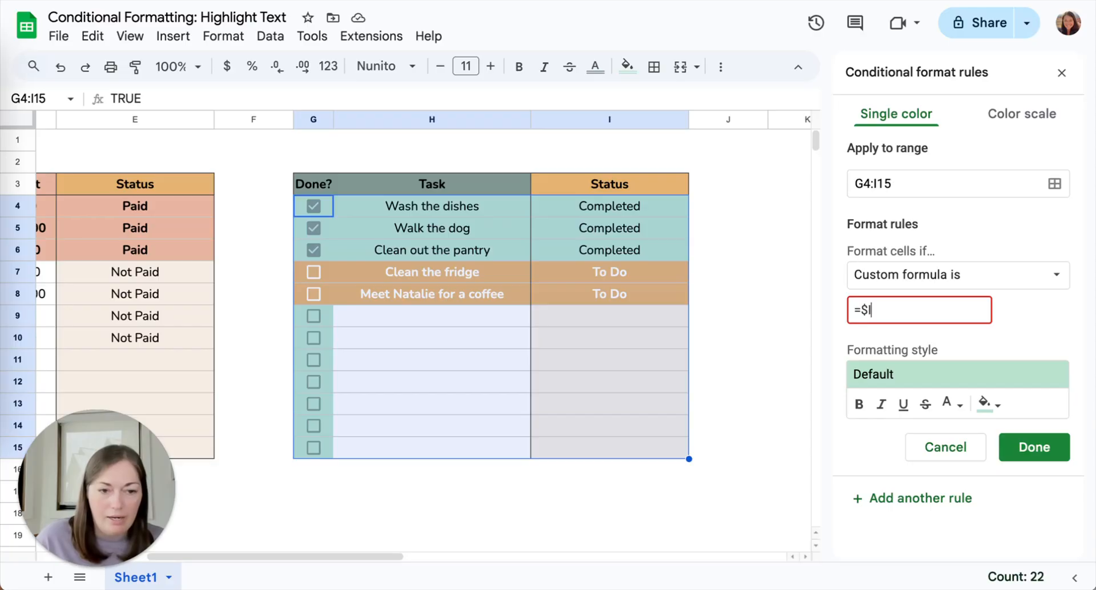
pyautogui.write('4=')
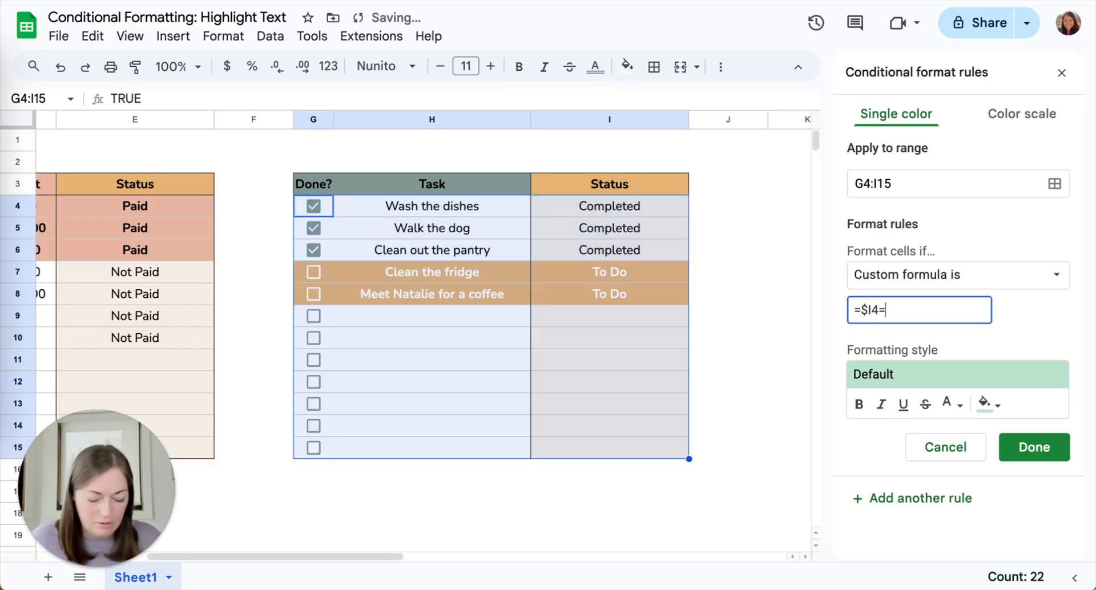
pyautogui.write('"C')
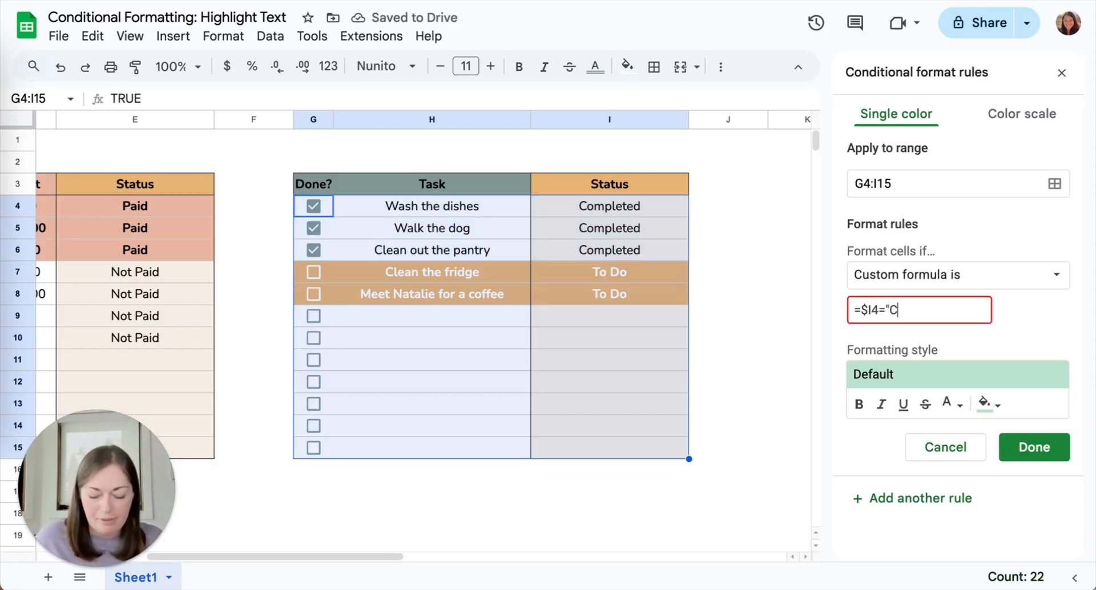
pyautogui.write('omplete"')
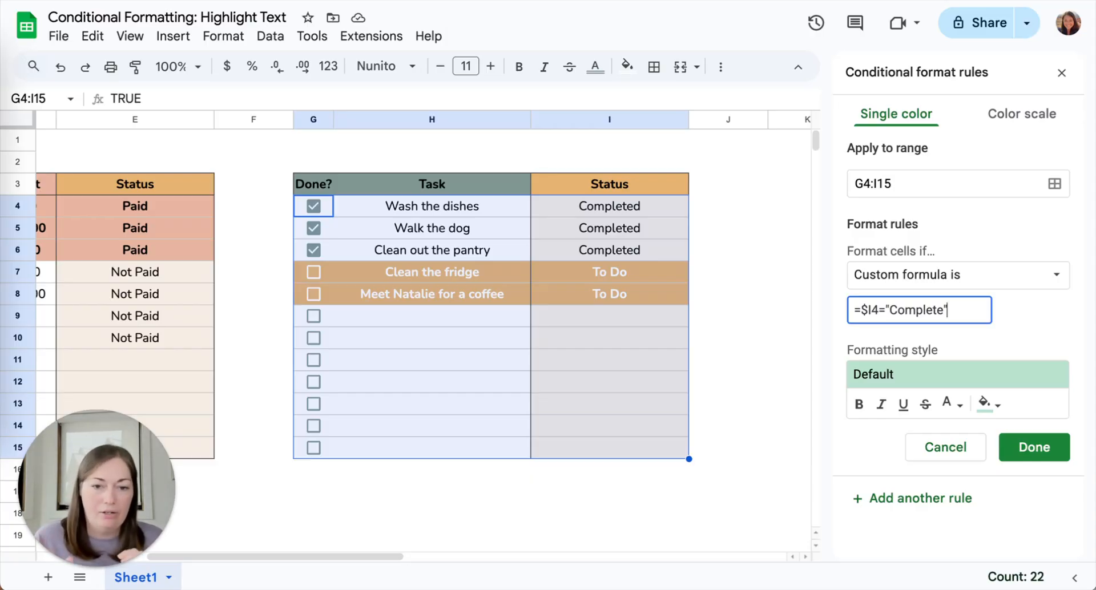
pyautogui.press('BackSpace')
pyautogui.write('d"')
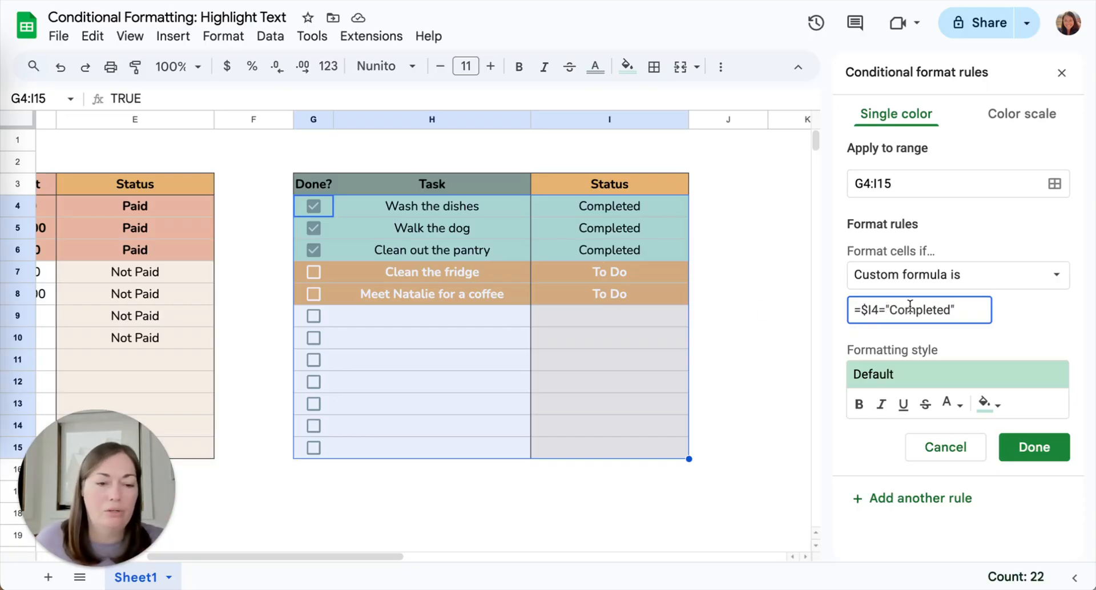
# - Give the "Completed" rule a light gray fill with gray strikethrough text, and save it
pyautogui.click(988, 404)
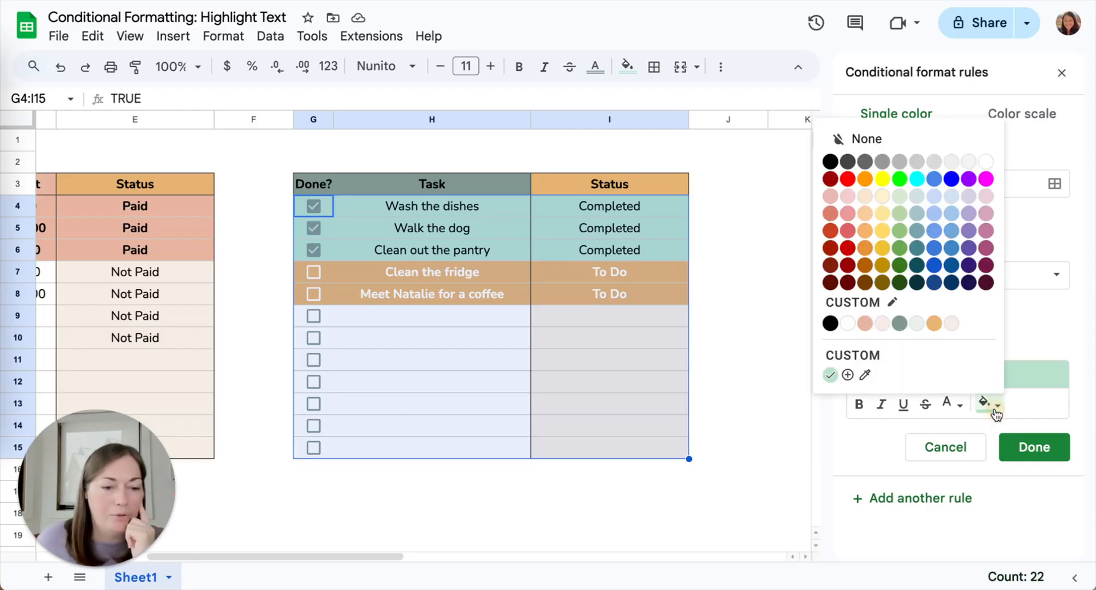
pyautogui.click(969, 163)
pyautogui.click(952, 407)
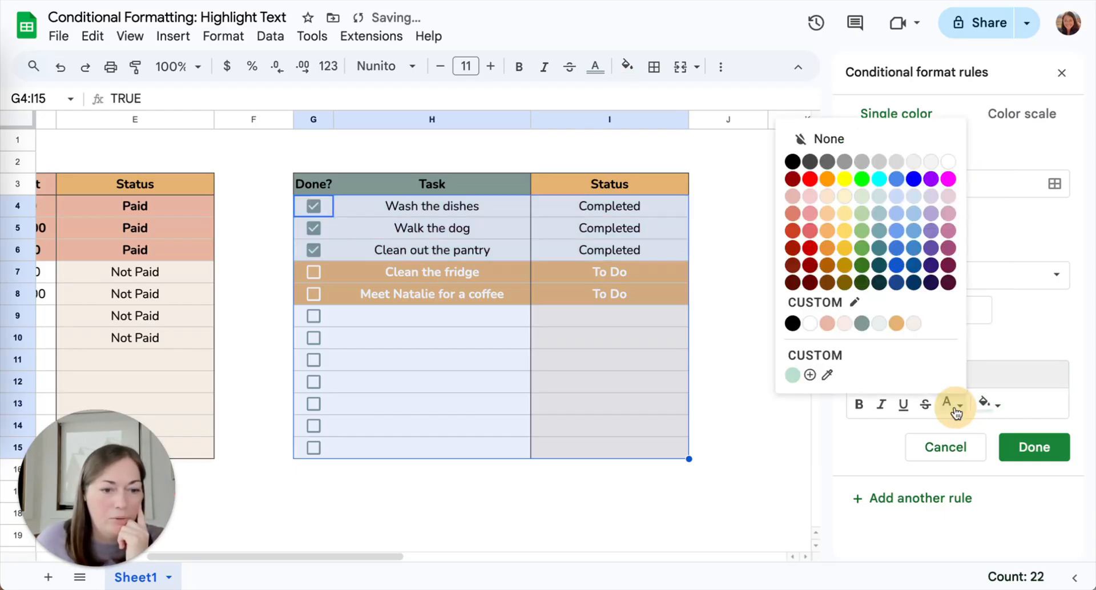
pyautogui.click(861, 163)
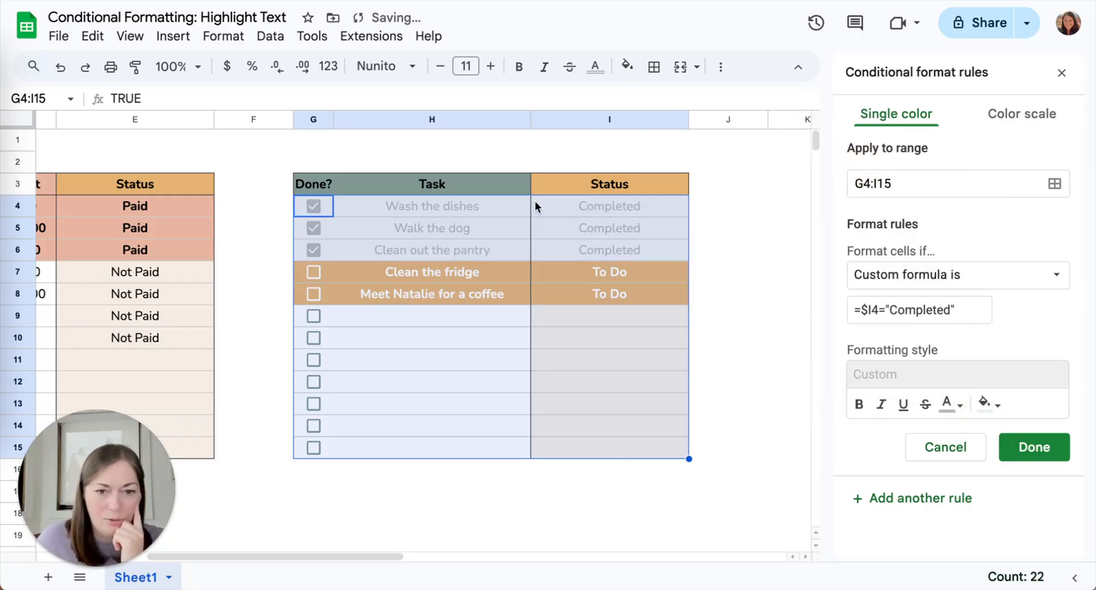
pyautogui.click(925, 404)
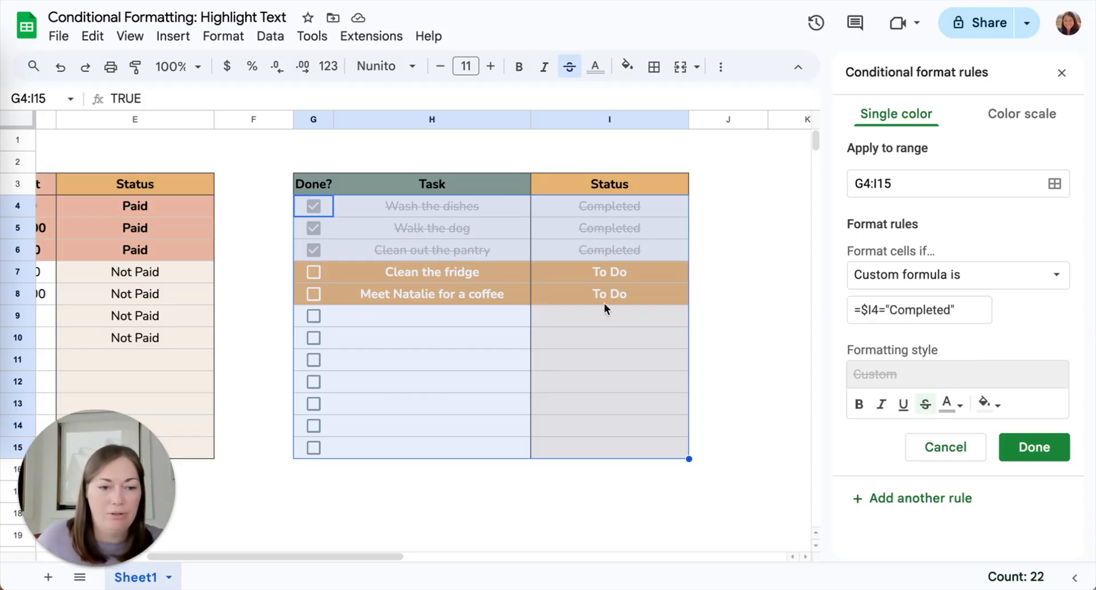
pyautogui.click(1054, 455)
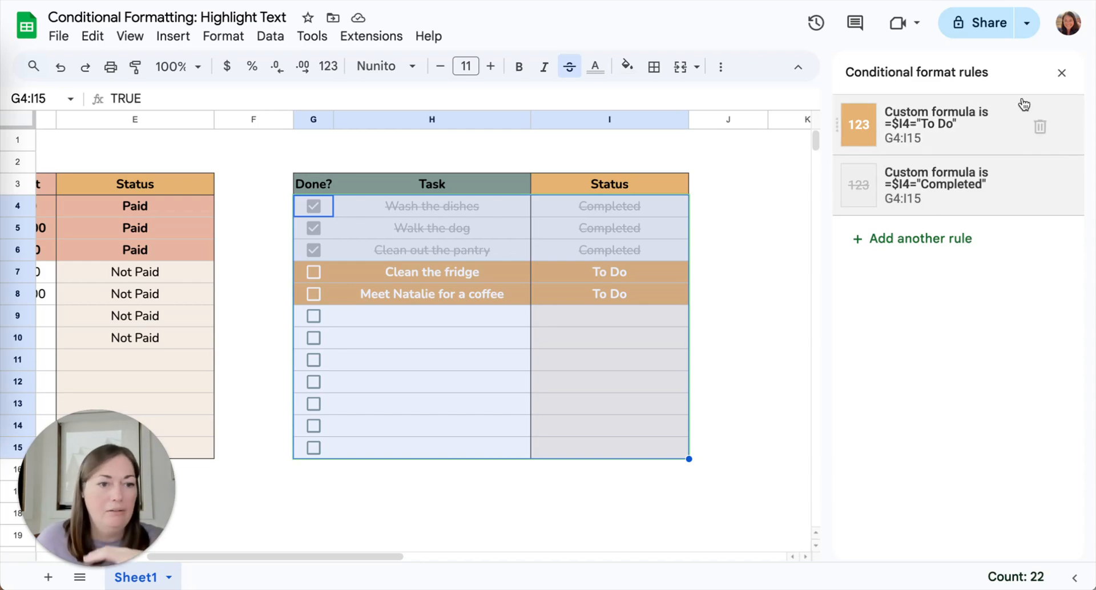
# - Close the conditional formatting rules and test the task rules by unmarking the pantry task and marking it done again
pyautogui.click(1061, 73)
pyautogui.click(759, 290)
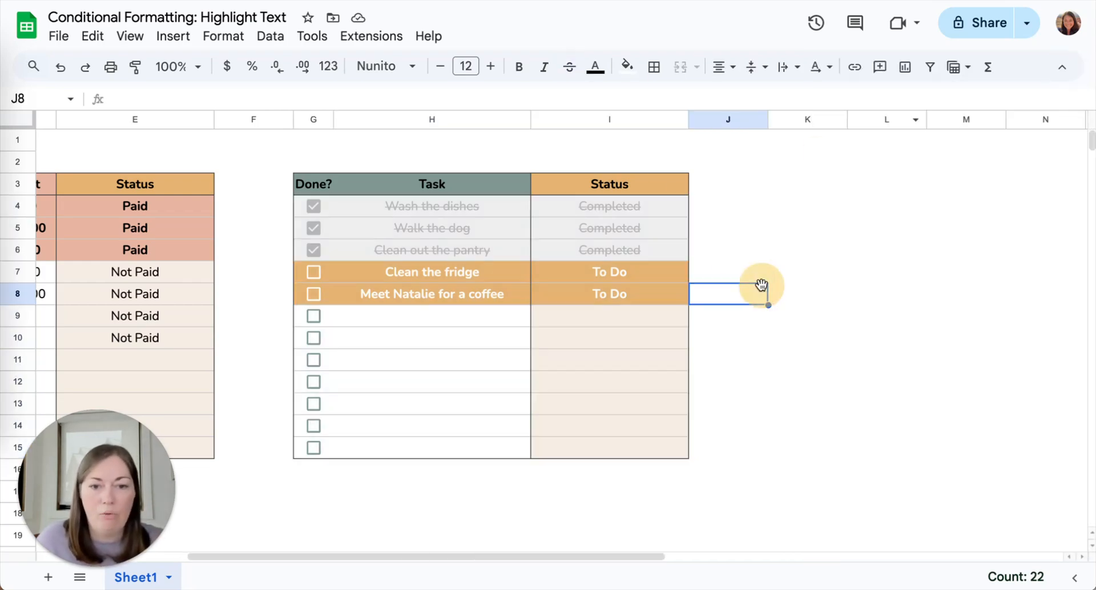
pyautogui.click(313, 251)
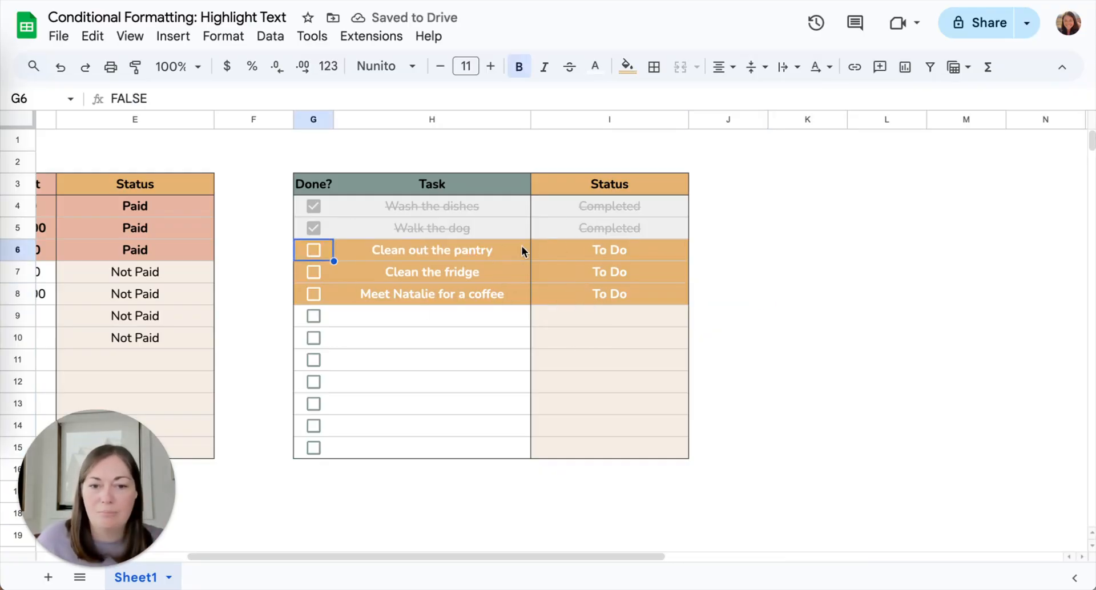
pyautogui.click(313, 251)
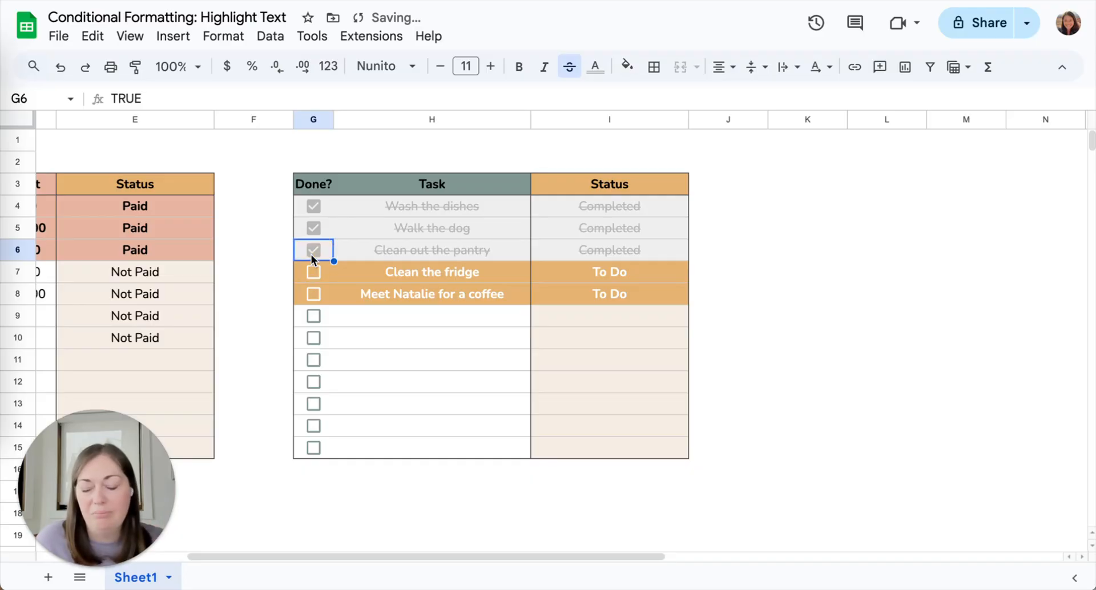
# - Mark the tasks for cleaning the fridge and meeting for a coffee as done
pyautogui.click(314, 272)
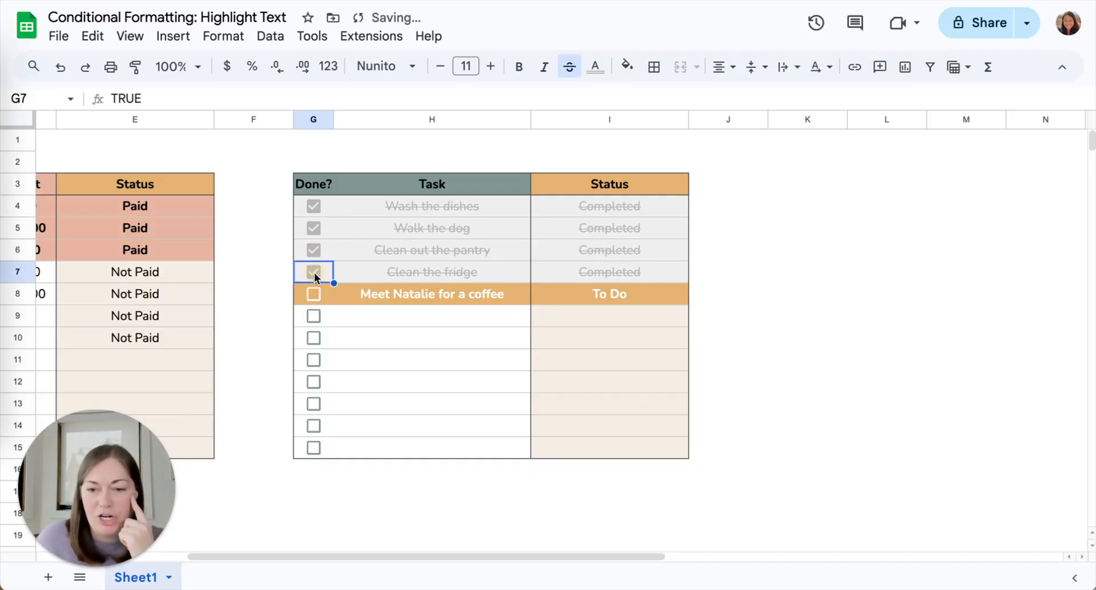
pyautogui.click(313, 294)
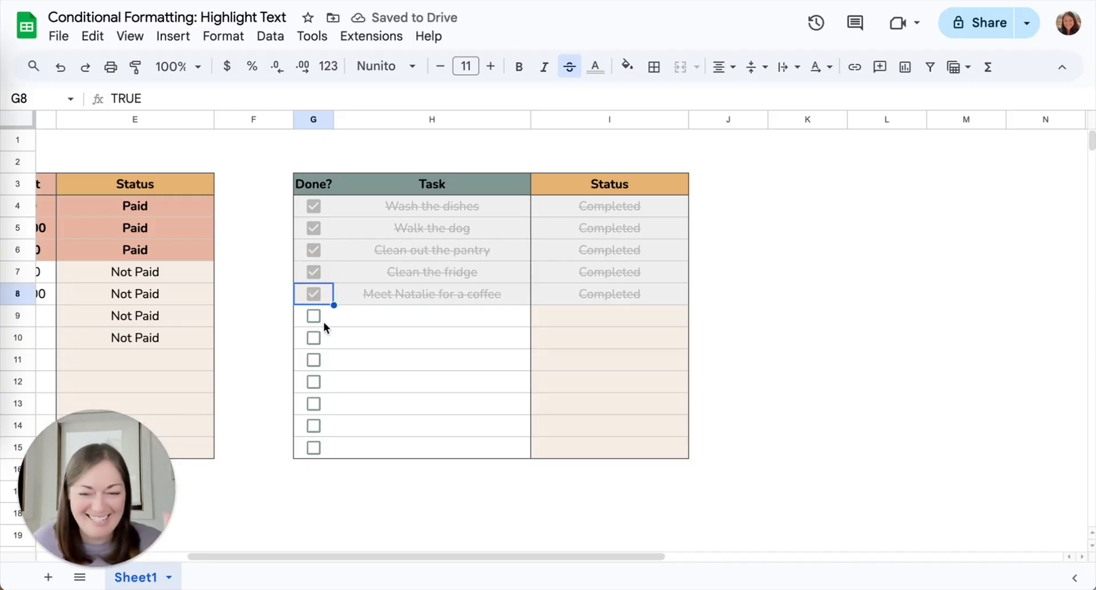
pyautogui.hscroll(-5, 323, 322)
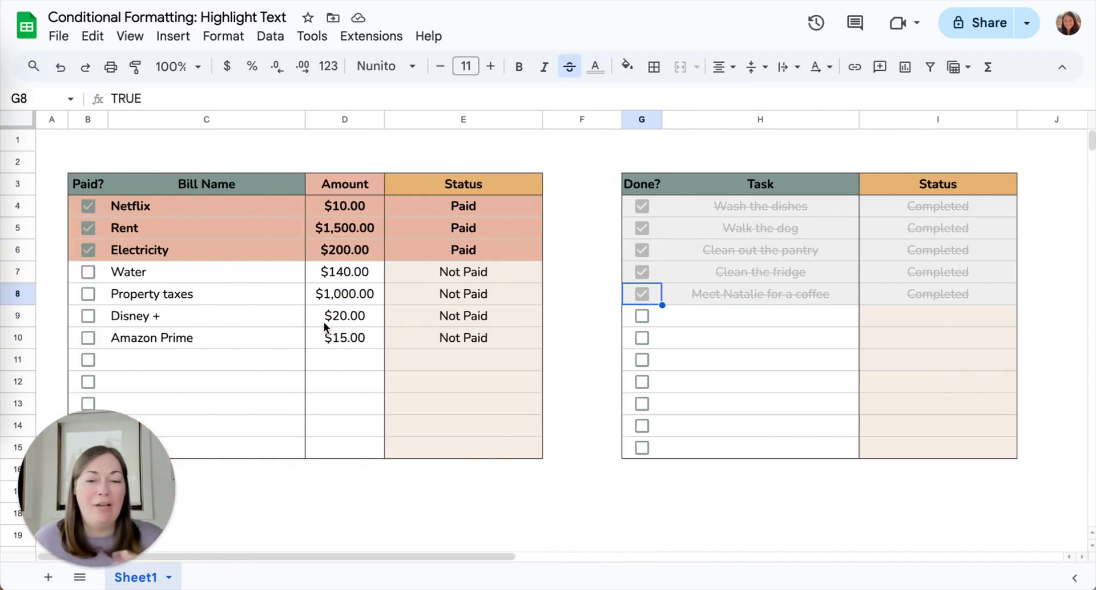